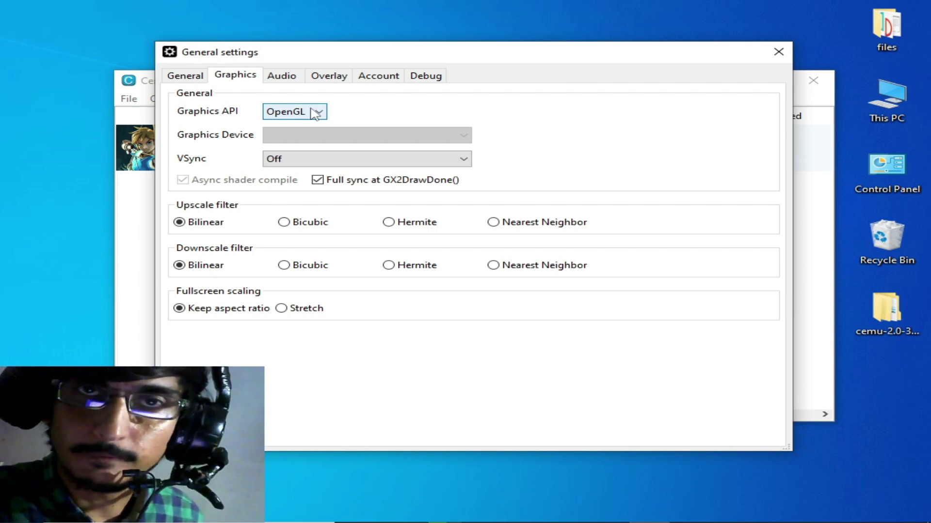
Switch Cemu's graphics API from OpenGL to Vulkan, then close the emulator after it crashes.
click(314, 113)
click(309, 138)
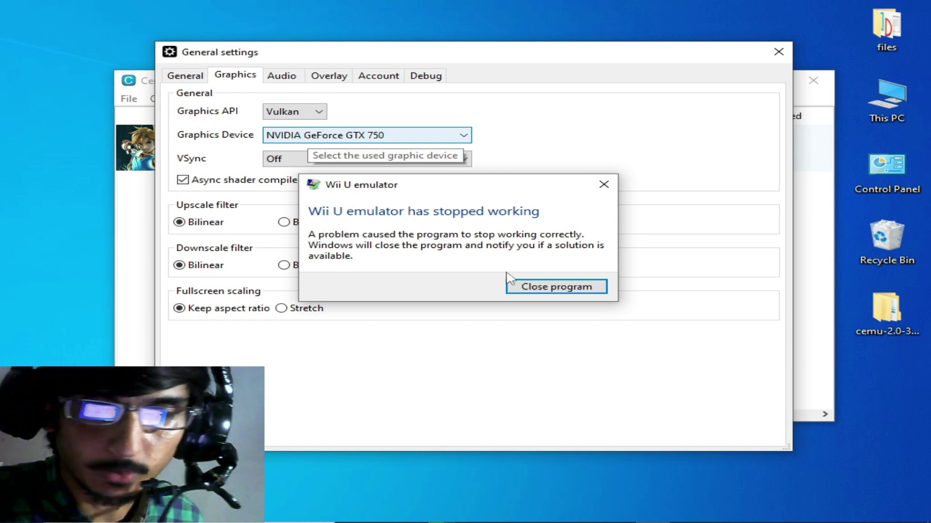
click(537, 286)
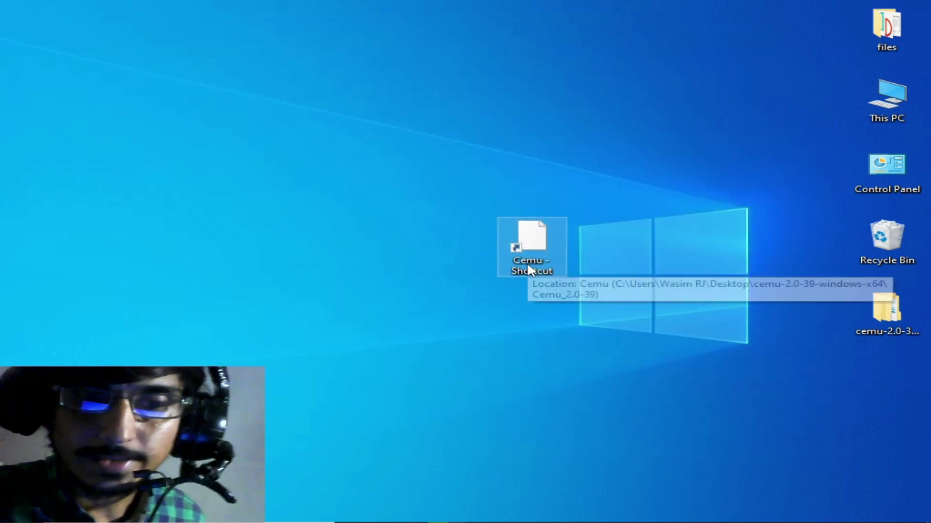
double_click(529, 268)
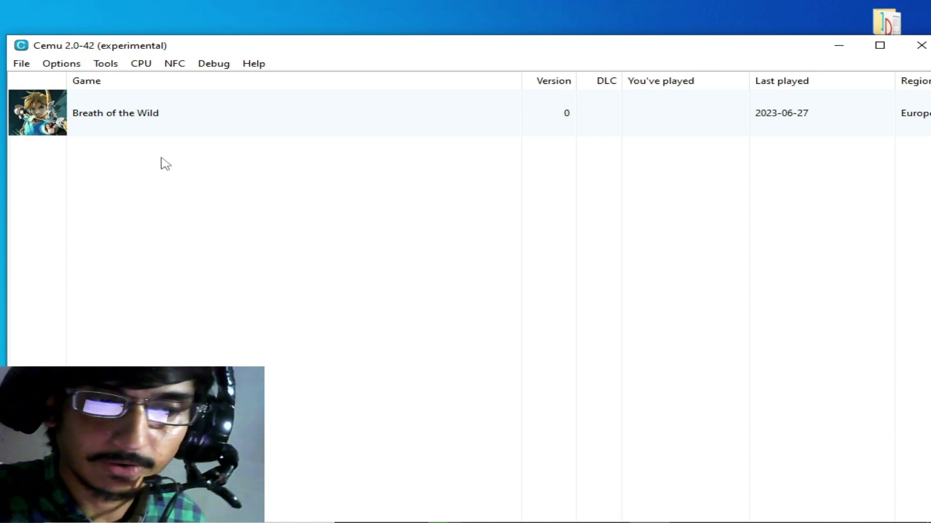
drag(7, 35, 123, 182)
drag(178, 195, 105, 76)
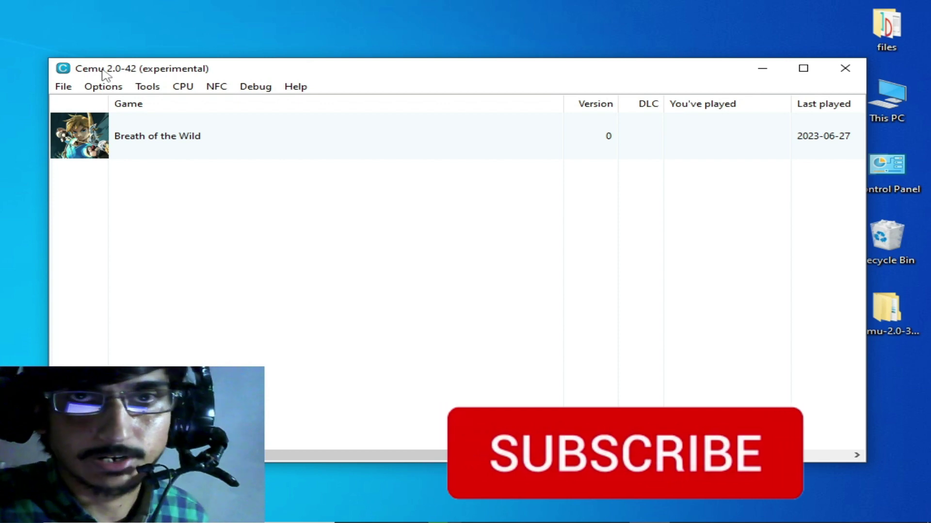
drag(103, 73, 100, 73)
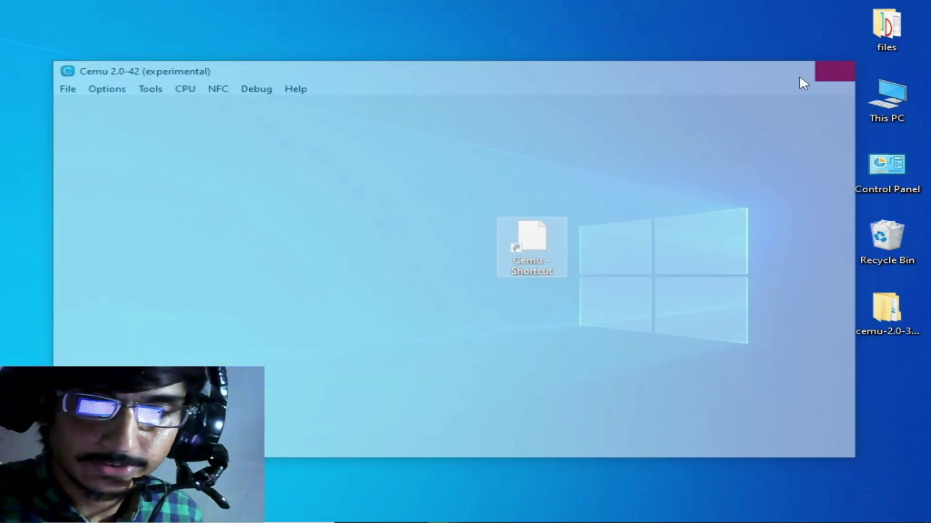
click(842, 67)
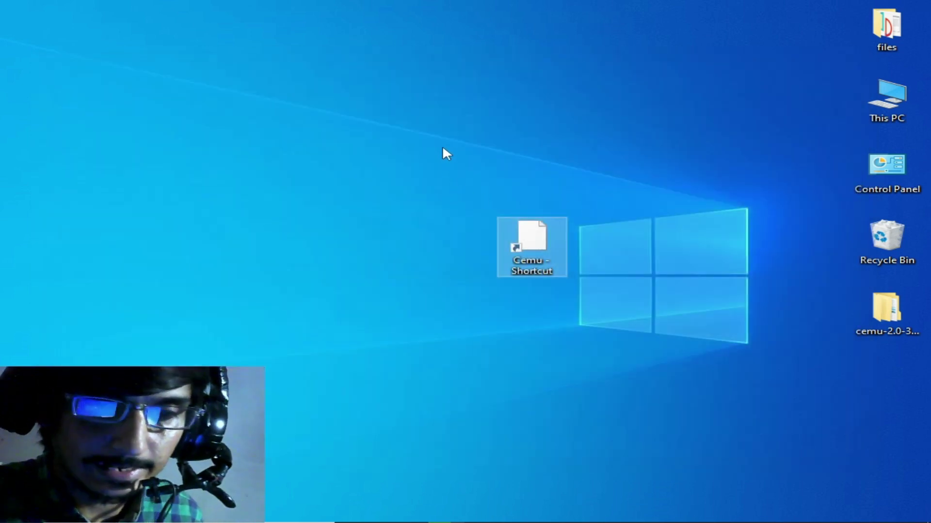
From the Cemu shortcut's location, browse into mlc01\sys\title\0005001b\1005c000\content.
right_click(525, 245)
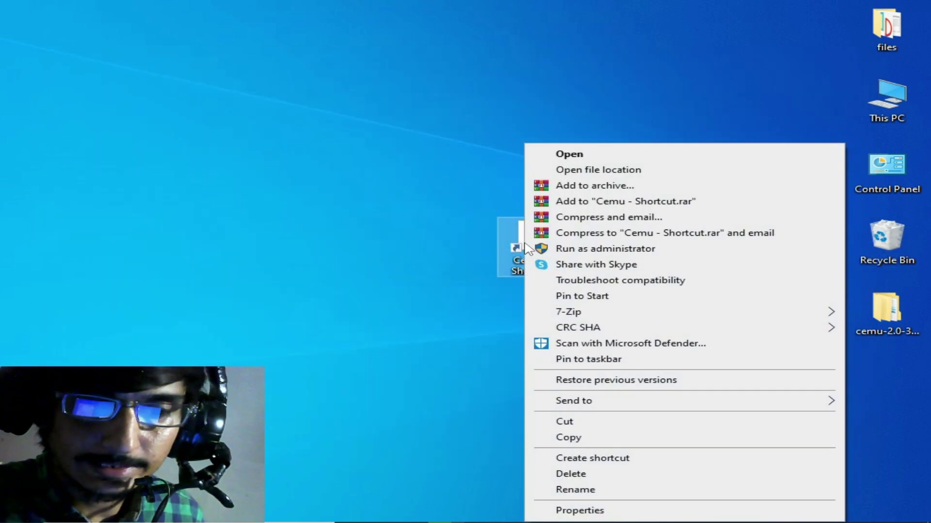
click(587, 170)
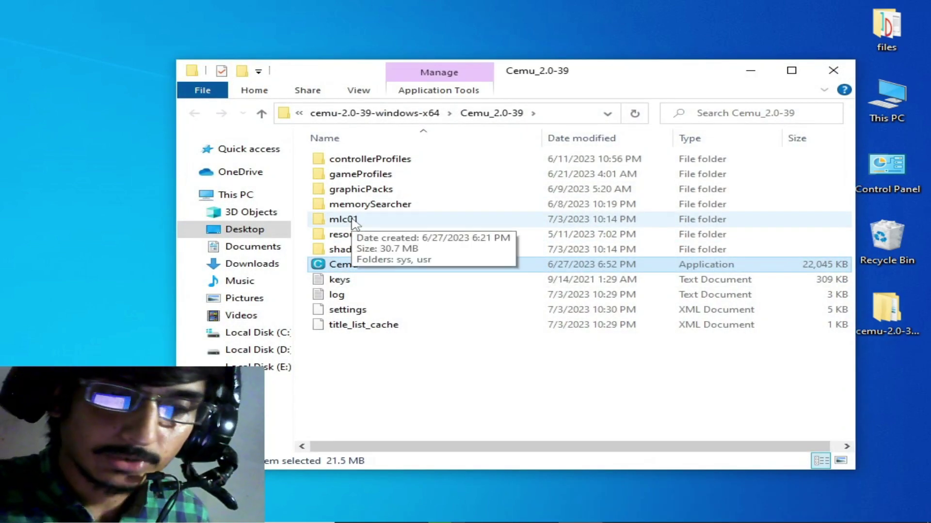
double_click(352, 221)
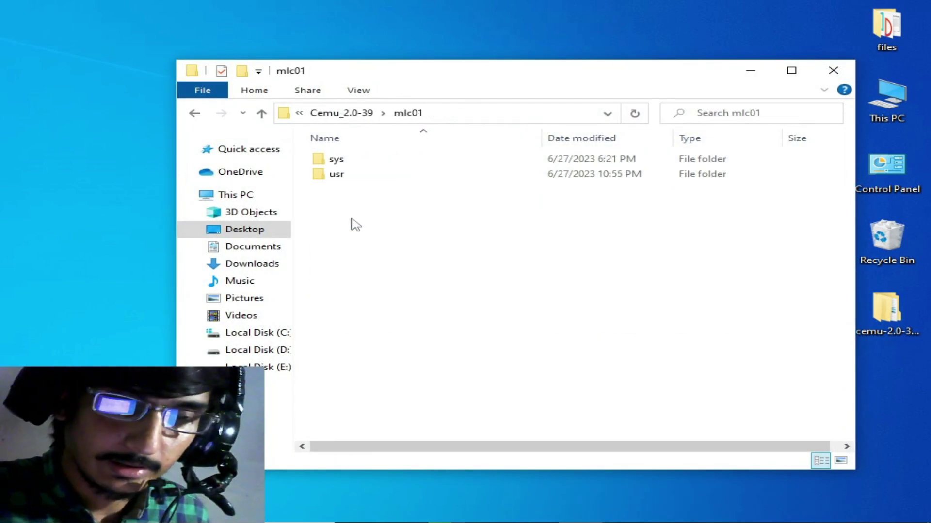
click(347, 165)
double_click(347, 160)
double_click(348, 160)
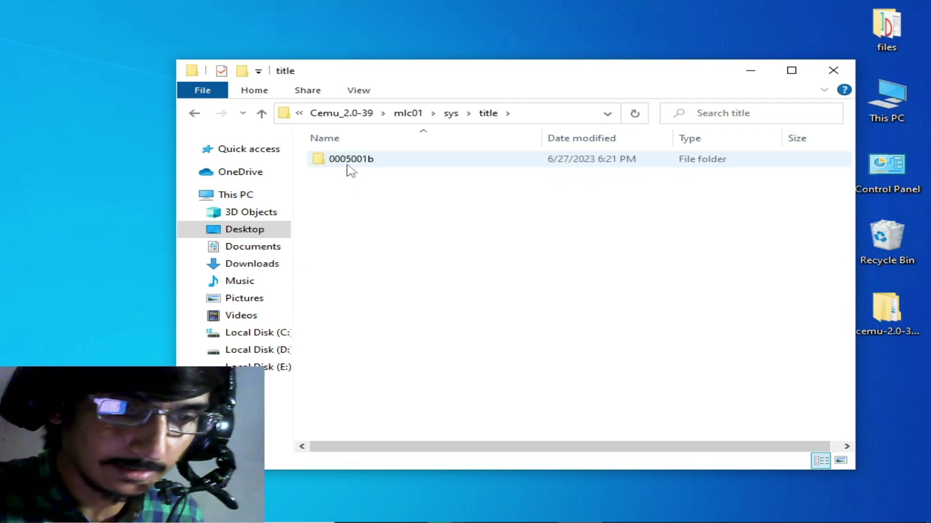
double_click(347, 160)
double_click(348, 160)
double_click(348, 160)
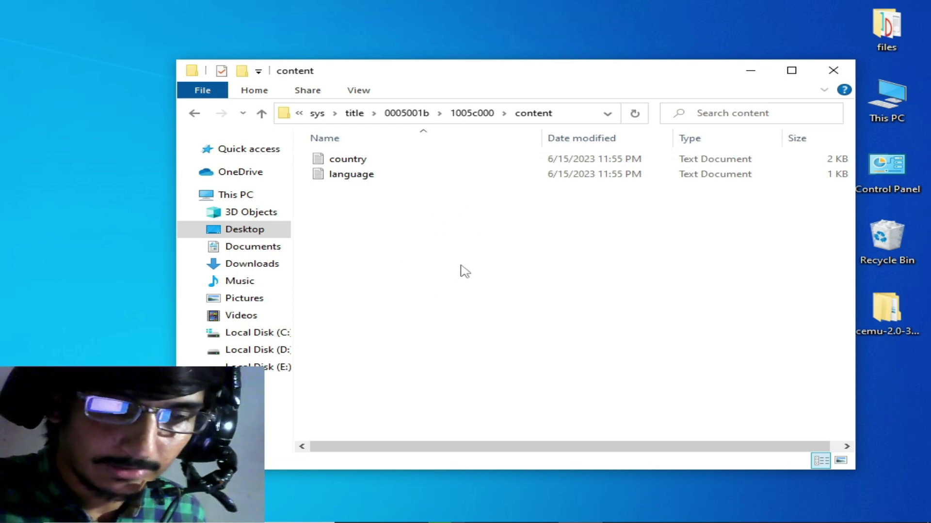
Go back up to the title folder and reopen 0005001b.
click(196, 113)
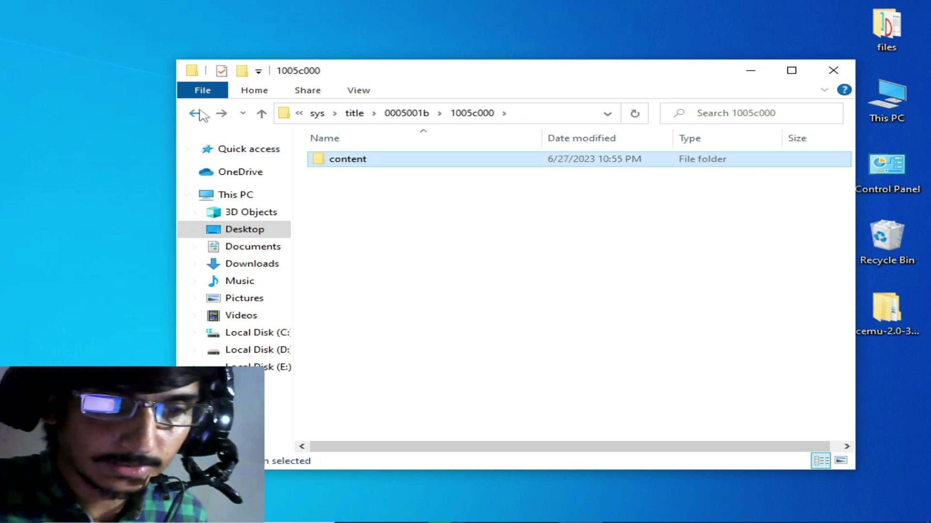
click(198, 114)
click(196, 114)
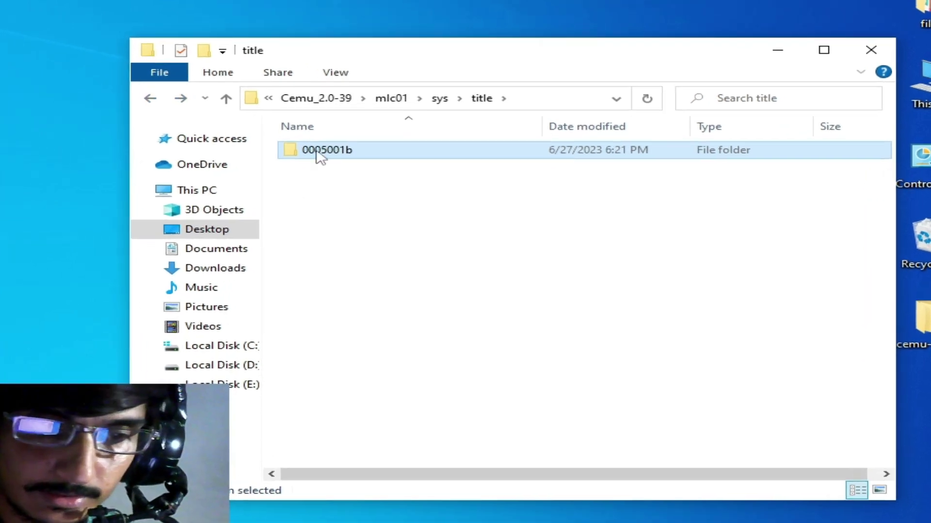
double_click(345, 159)
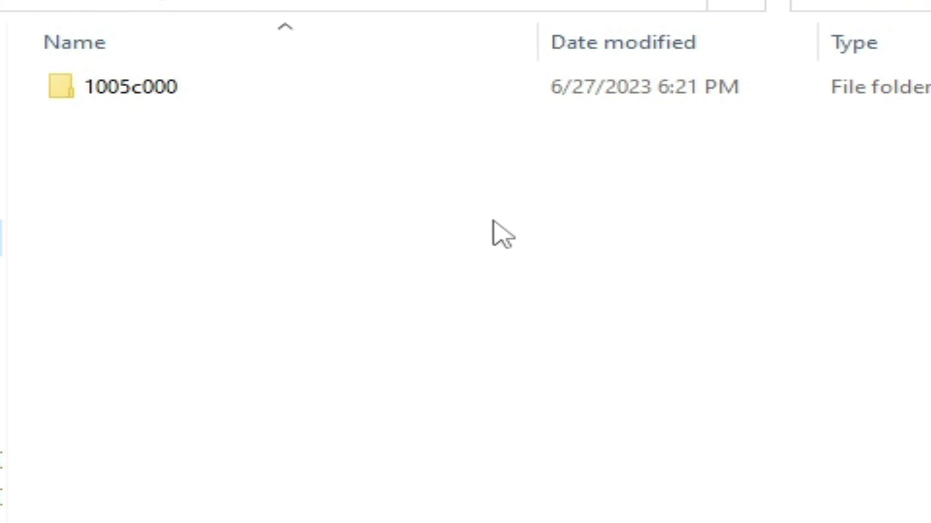
Create a new folder named 10056000 inside 0005001b.
right_click(519, 293)
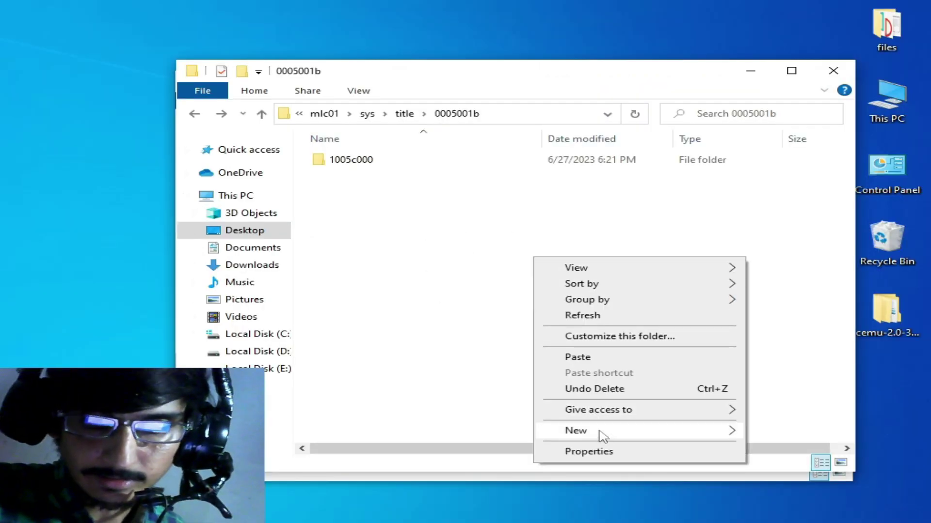
mouse_move(671, 436)
click(328, 219)
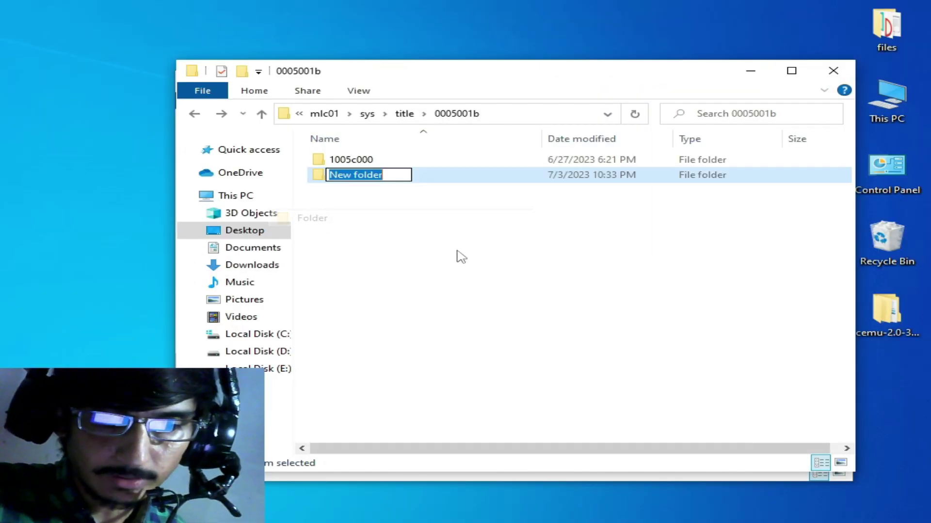
click(380, 209)
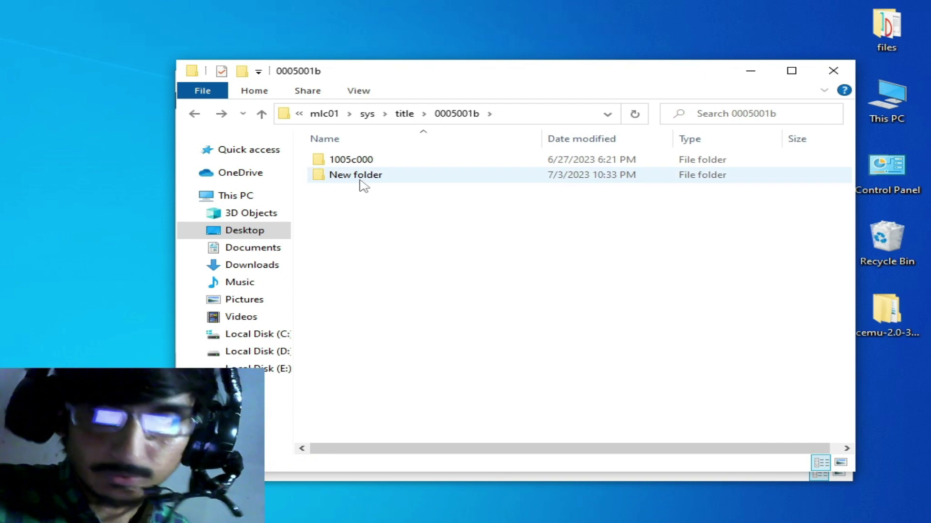
right_click(359, 179)
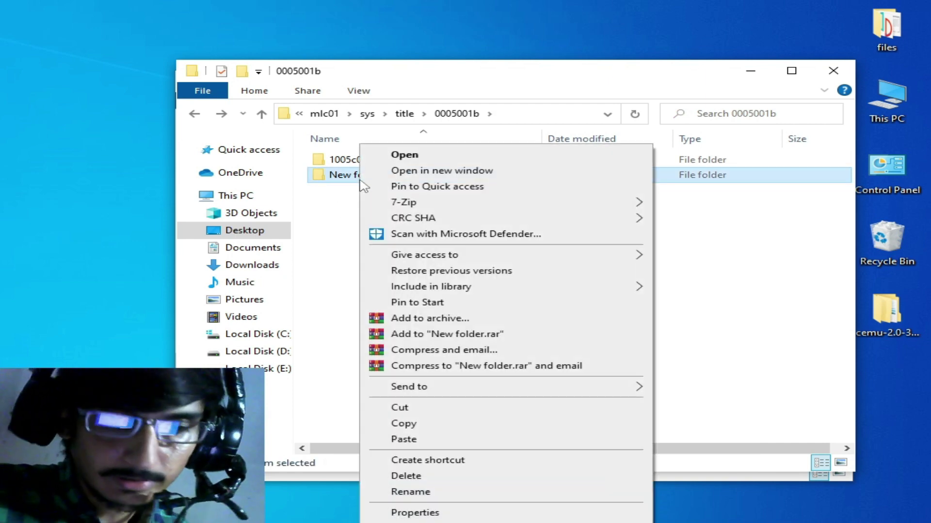
click(411, 491)
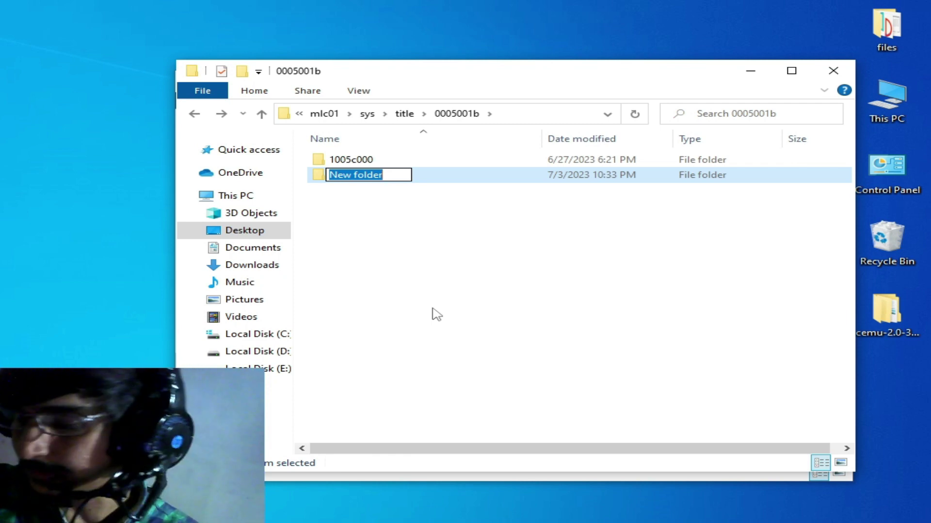
text(1005)
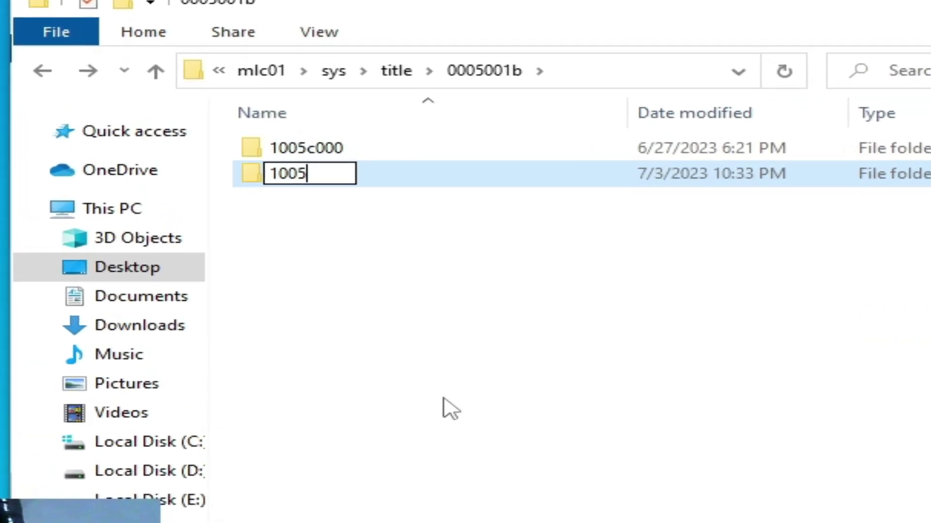
text(6000)
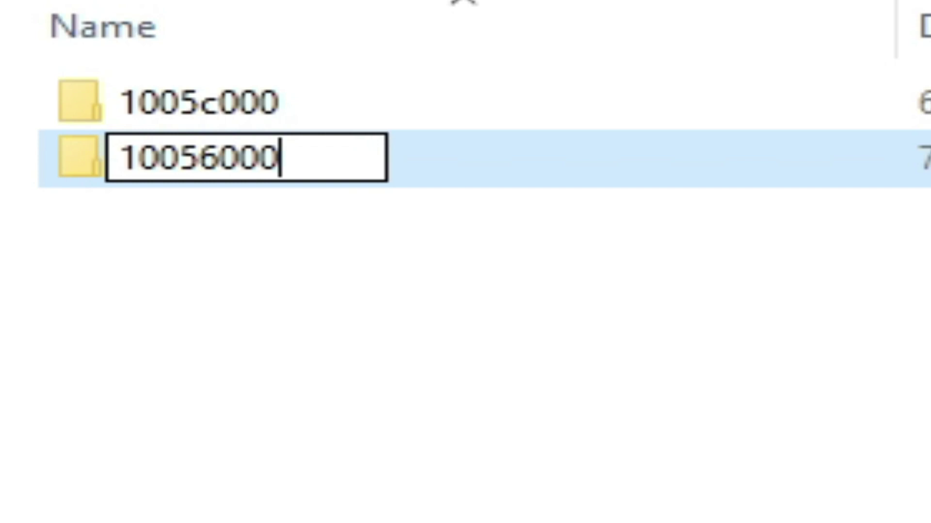
key(Return)
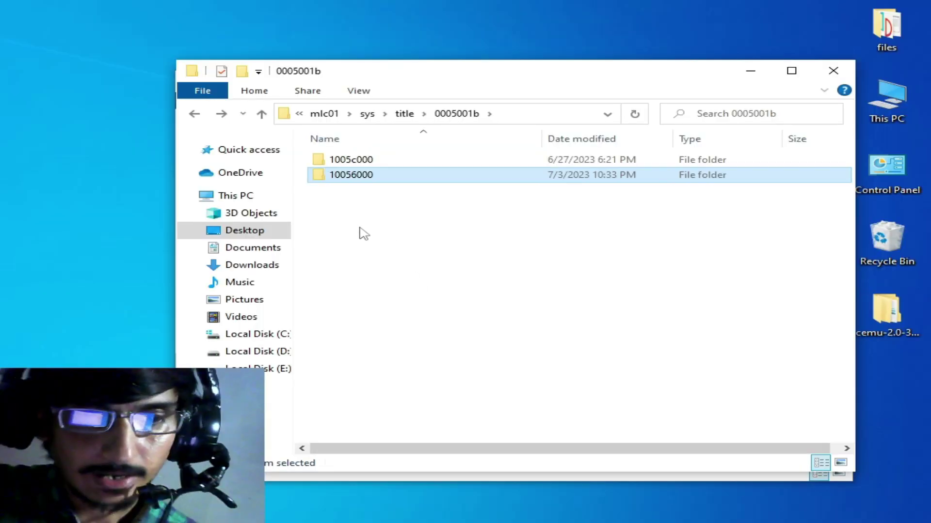
Inside 10056000, create a folder named content and open it.
double_click(350, 177)
right_click(392, 227)
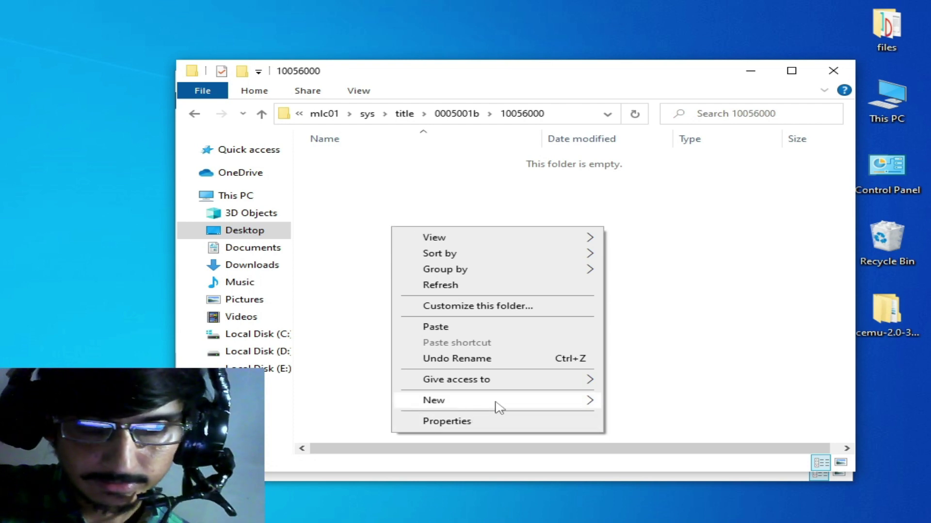
mouse_move(567, 402)
click(645, 188)
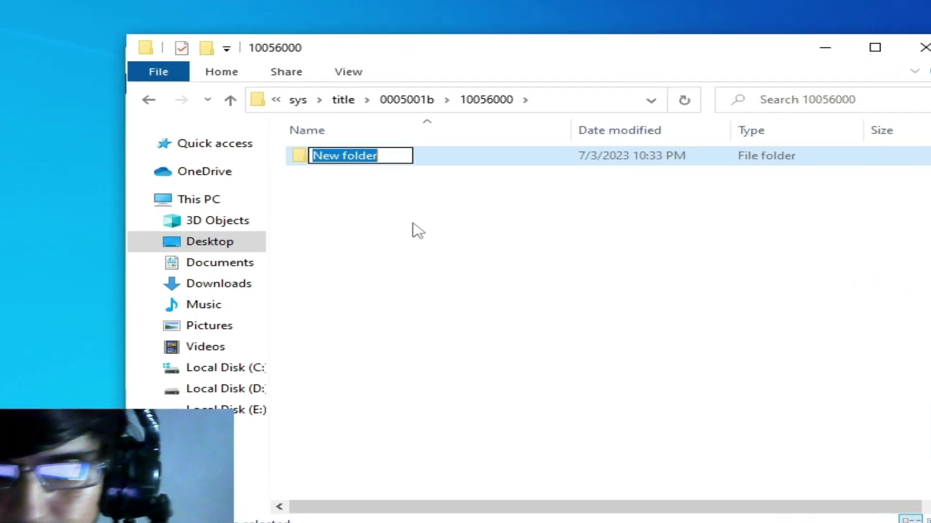
text(con)
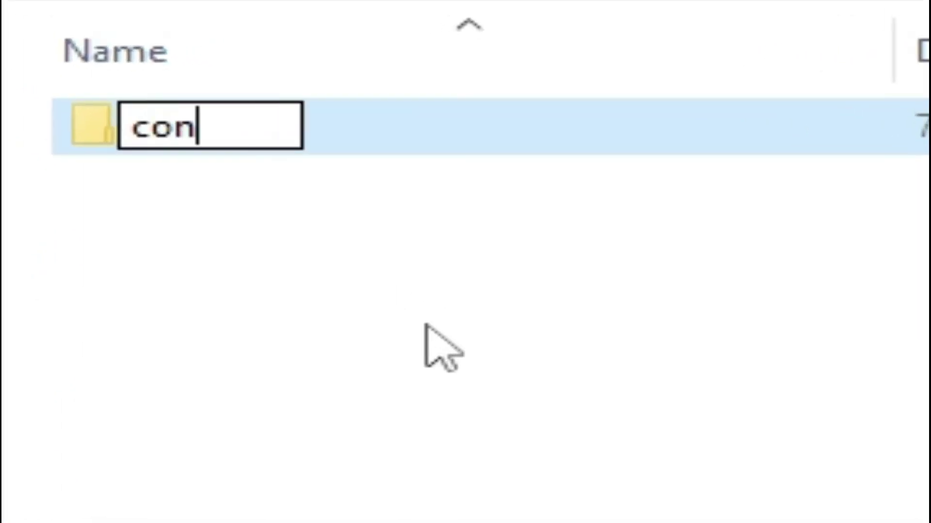
text(tent)
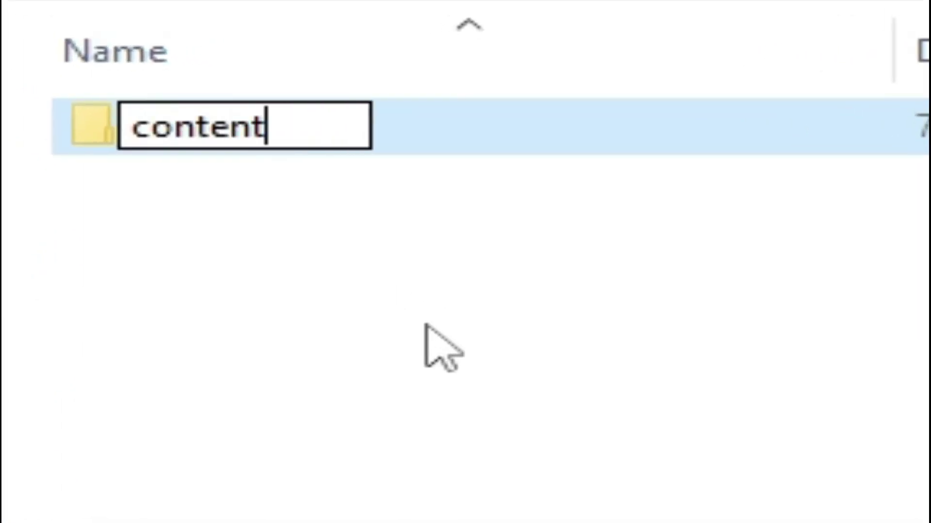
key(Return)
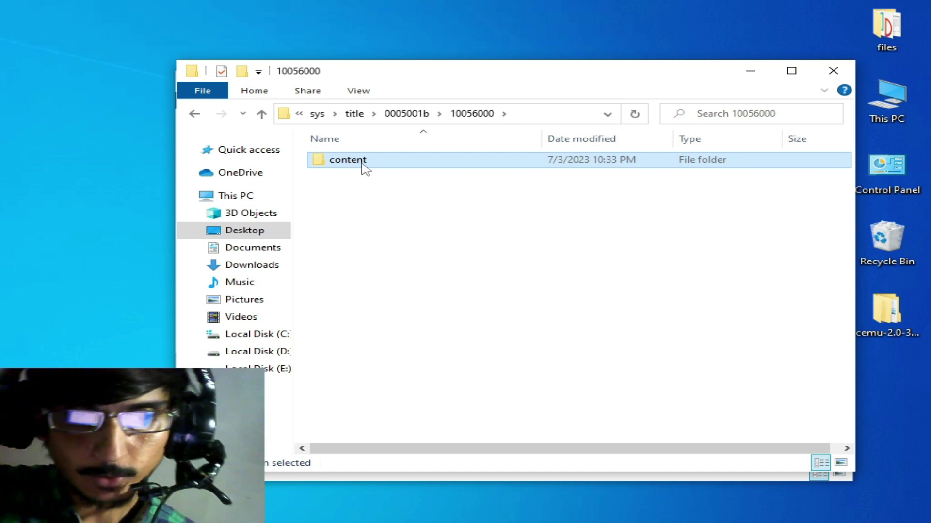
double_click(245, 138)
Copy the four FFLRes .dat files and paste them into the empty content folder.
drag(426, 80, 401, 280)
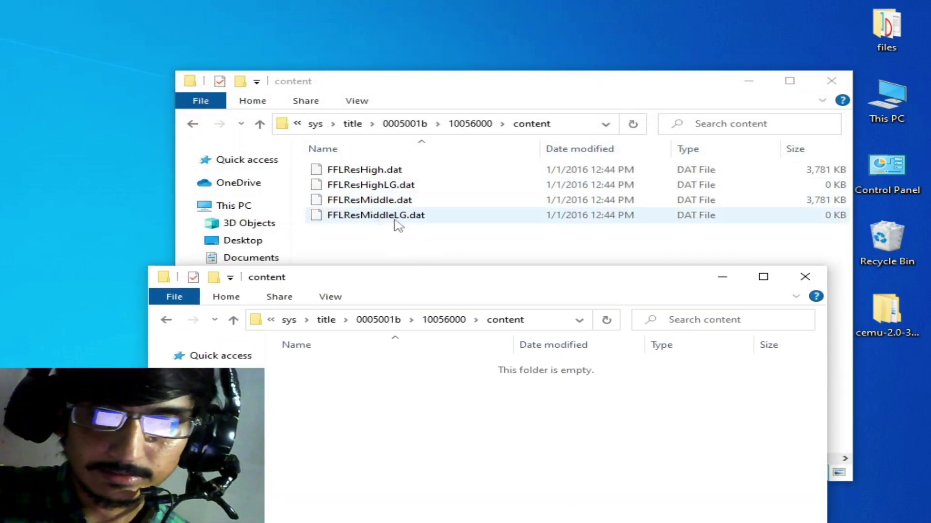
drag(354, 241, 368, 167)
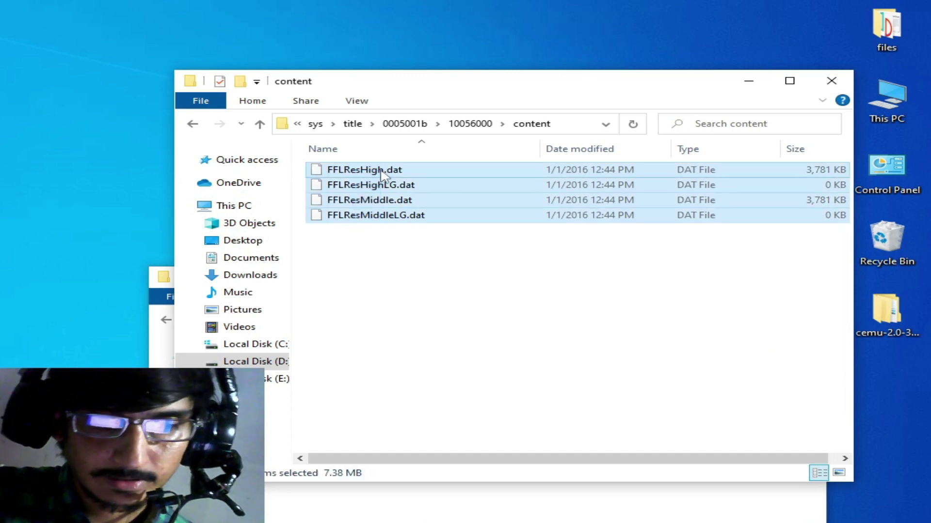
right_click(381, 170)
click(427, 351)
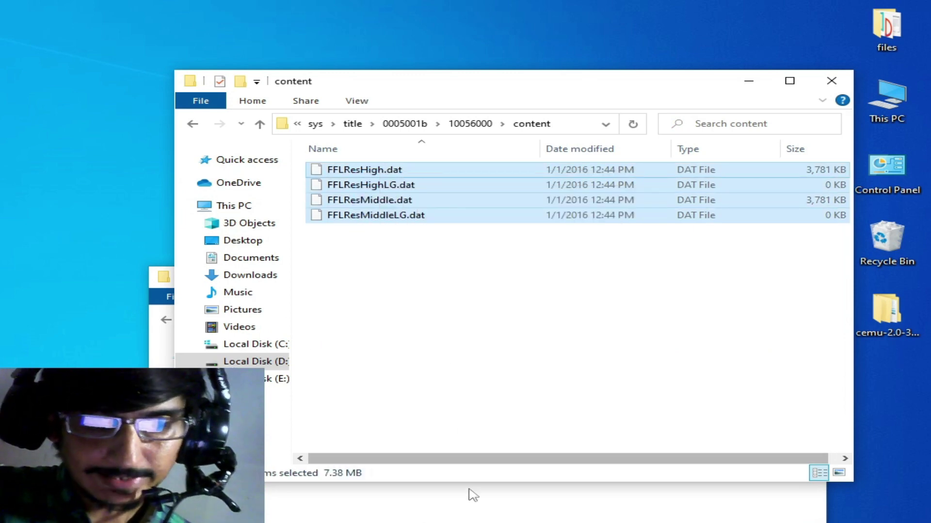
click(450, 446)
right_click(441, 429)
click(488, 322)
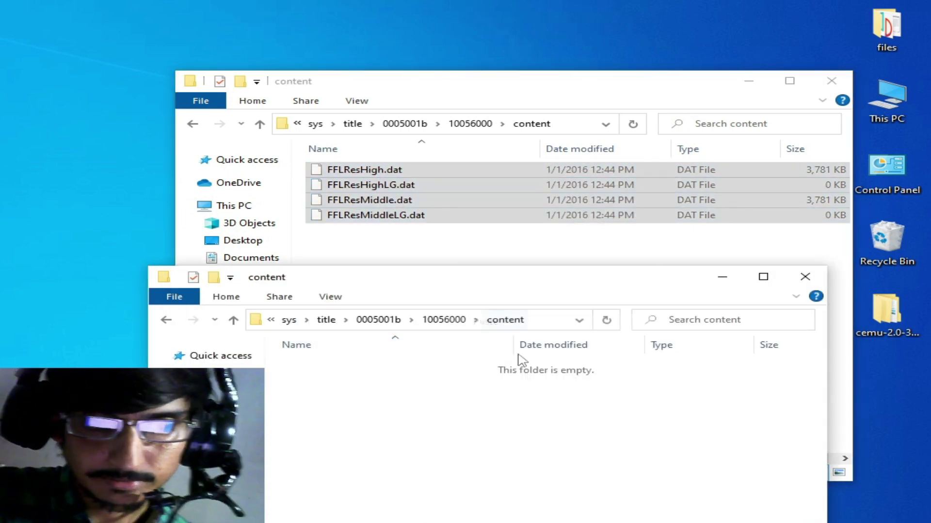
Close the source window and reopen 10056000\content to verify the copied files.
drag(484, 283, 490, 102)
click(832, 80)
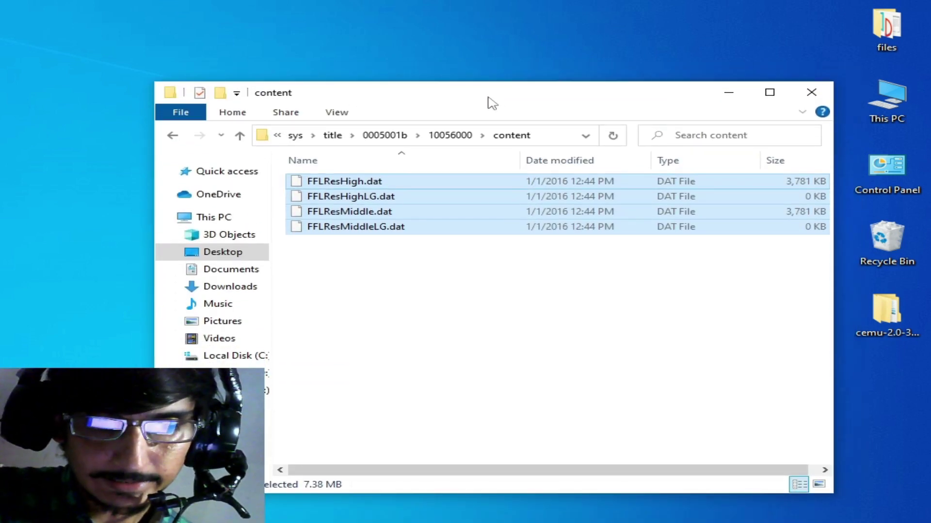
click(175, 138)
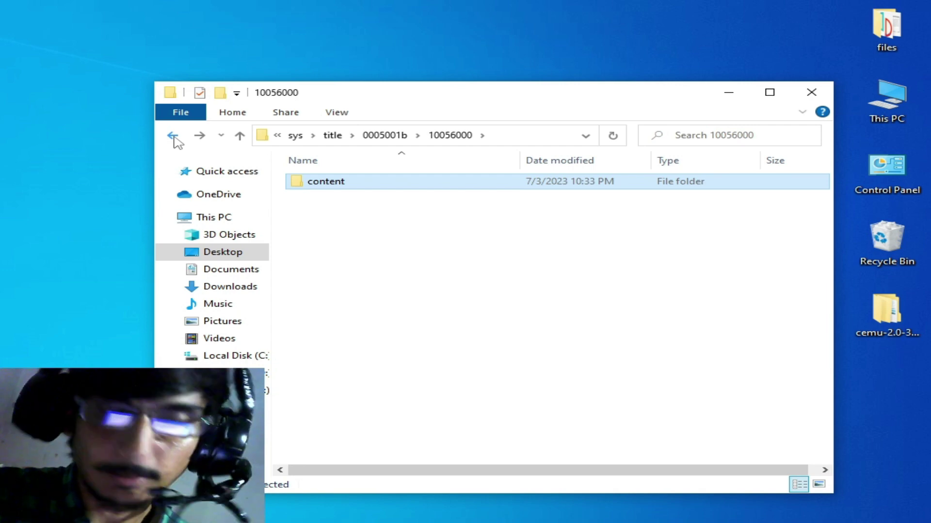
click(174, 137)
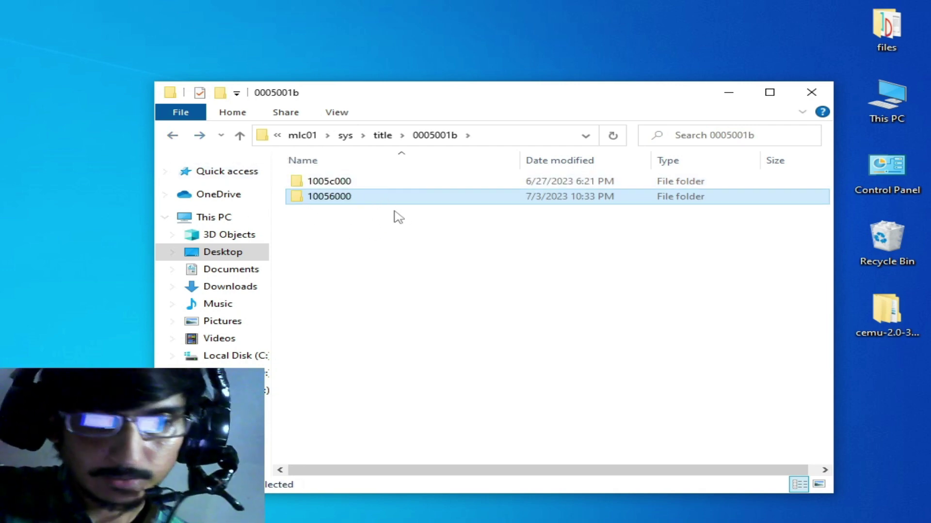
double_click(335, 201)
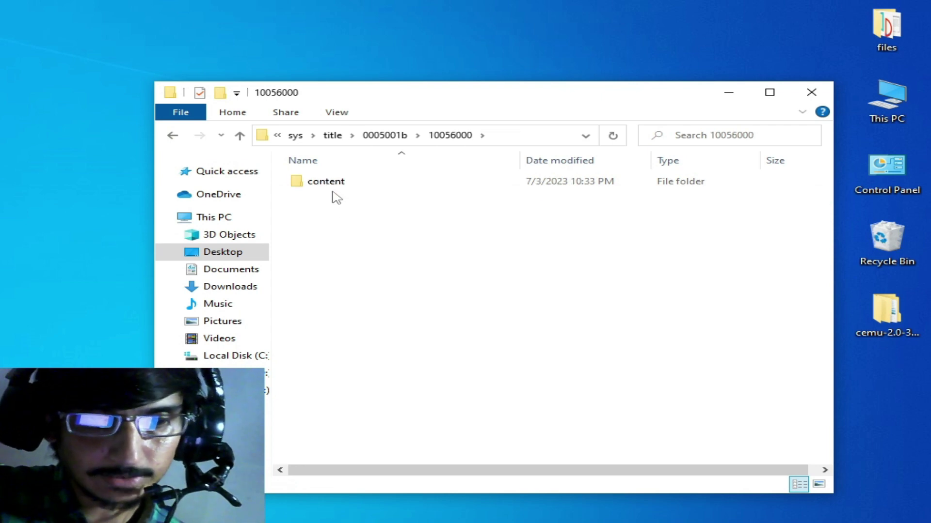
double_click(334, 180)
Navigate back up from 10056000\content to the Cemu_2.0-39 install folder.
click(177, 138)
click(177, 137)
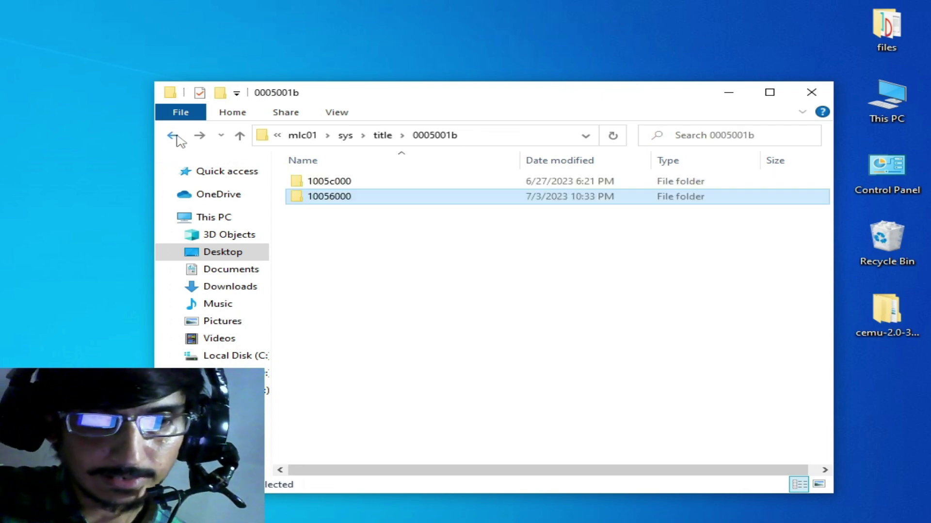
click(177, 137)
click(177, 137)
click(176, 137)
click(176, 137)
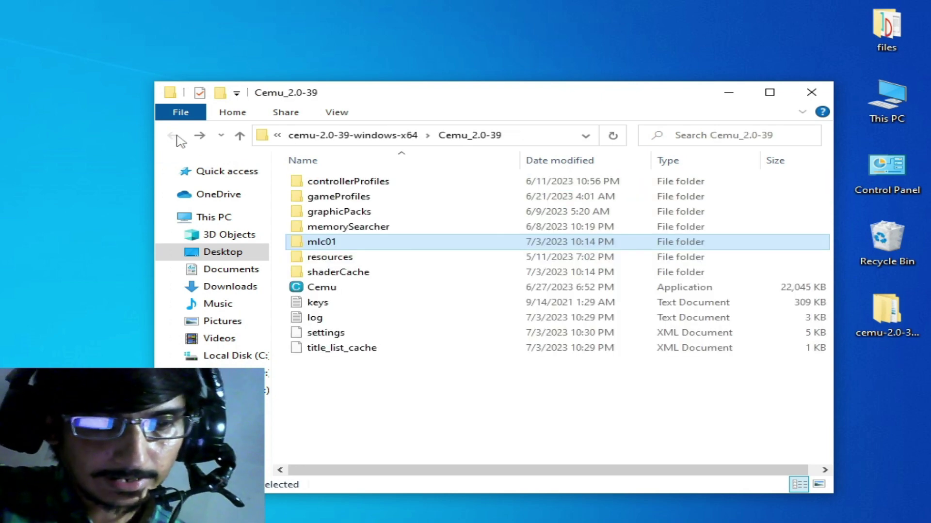
Launch Cemu and set the General settings MLC path to Cemu_2.0-39\mlc01.
double_click(327, 291)
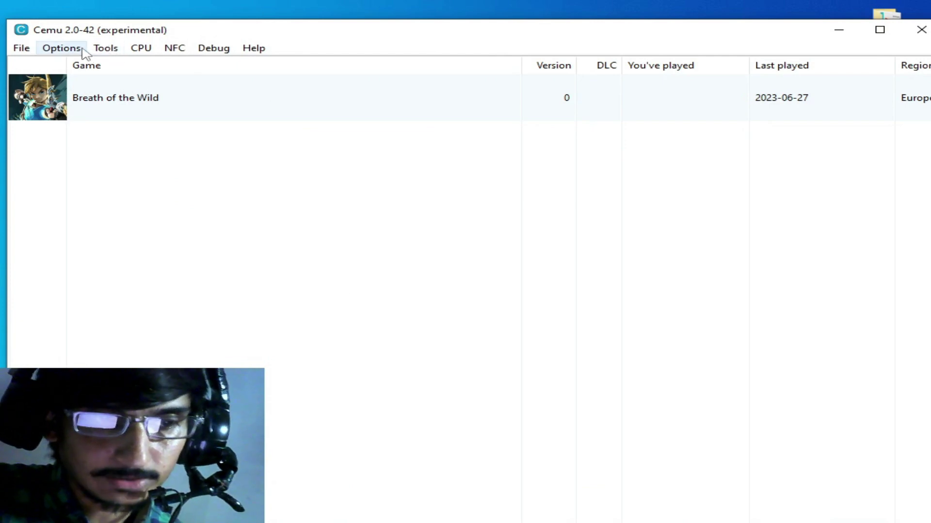
click(77, 49)
click(92, 119)
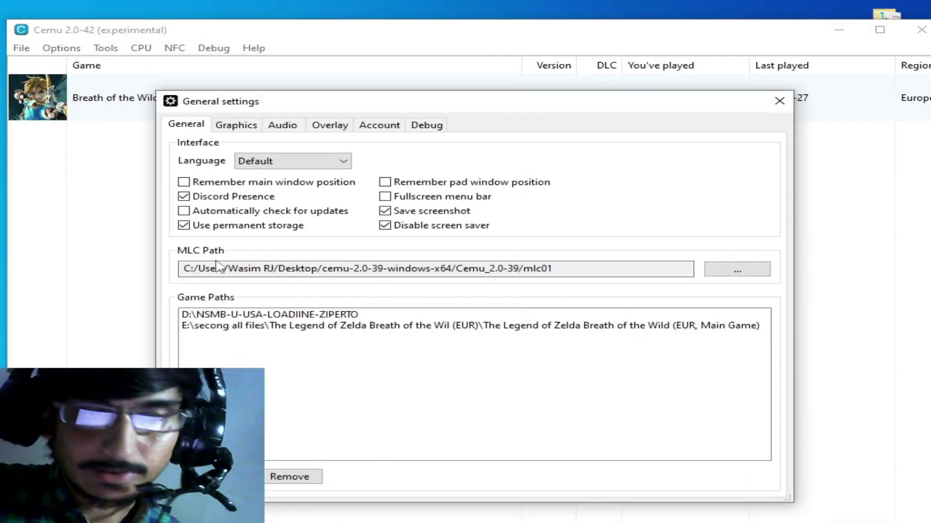
click(719, 273)
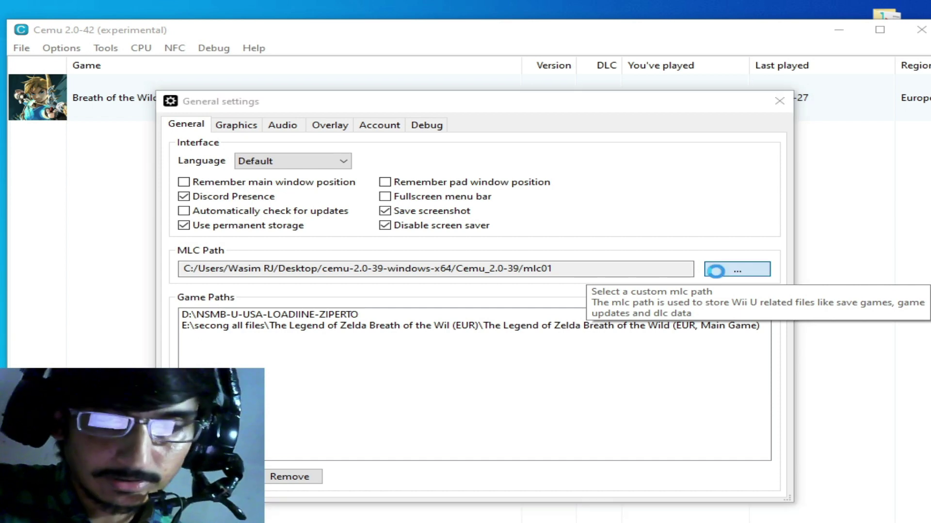
click(231, 237)
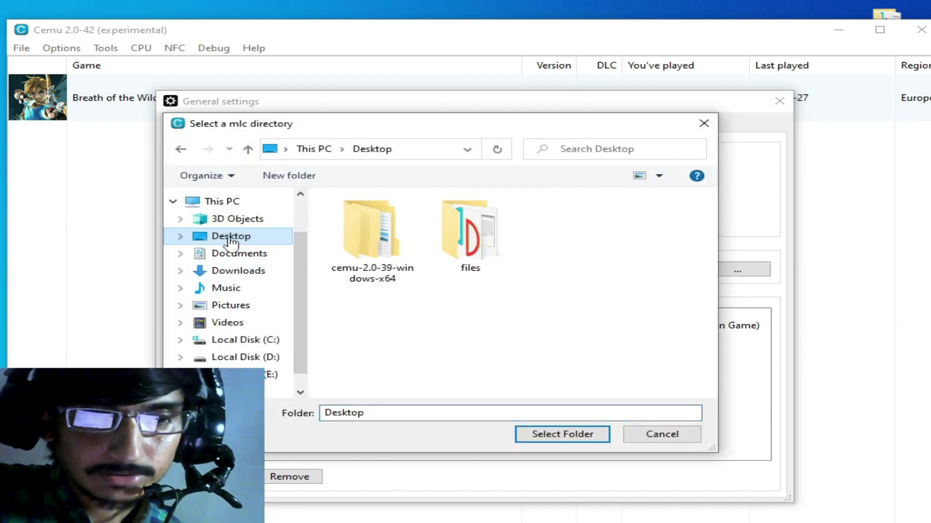
double_click(376, 256)
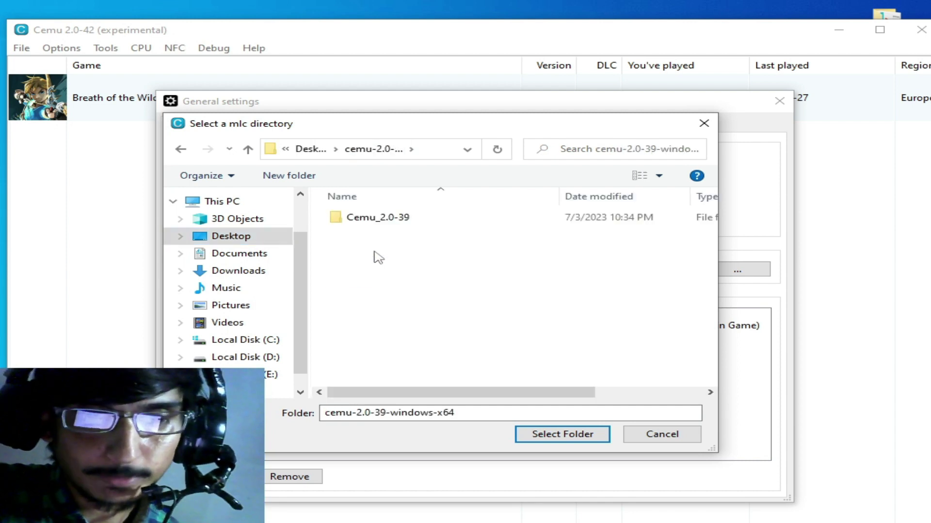
click(379, 219)
double_click(378, 220)
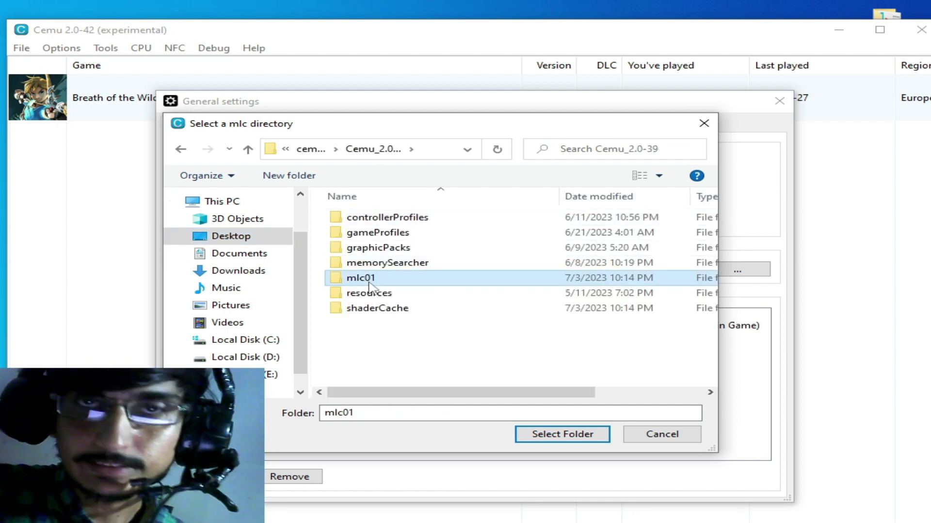
click(576, 434)
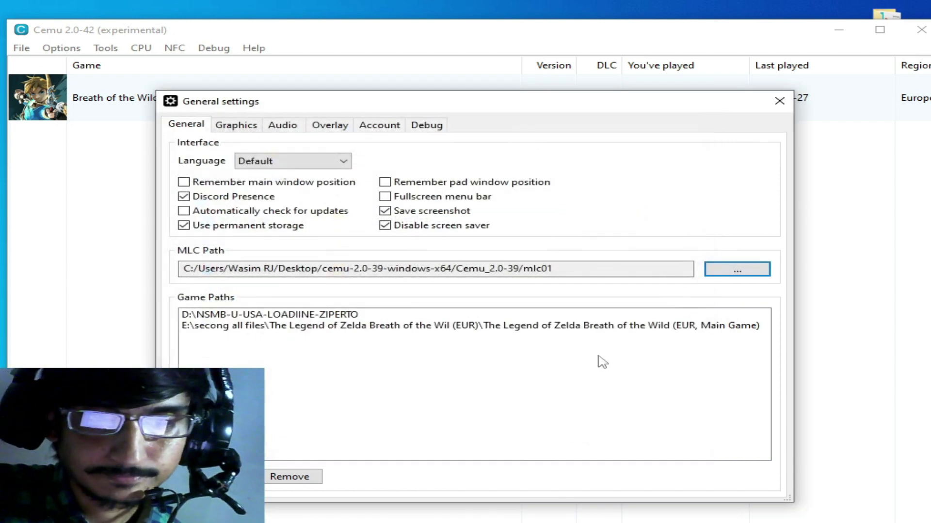
click(779, 100)
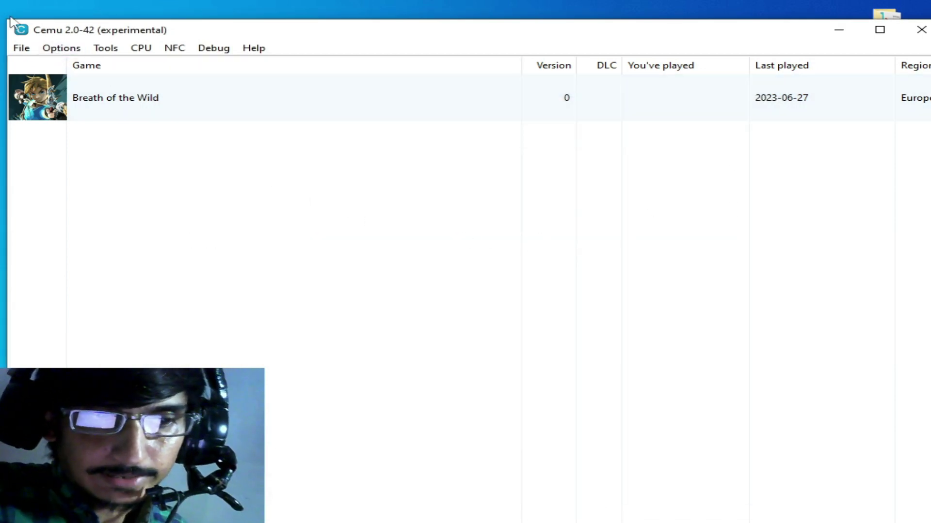
Close Cemu and delete settings.xml from the Cemu_2.0-39 folder.
drag(12, 24, 214, 89)
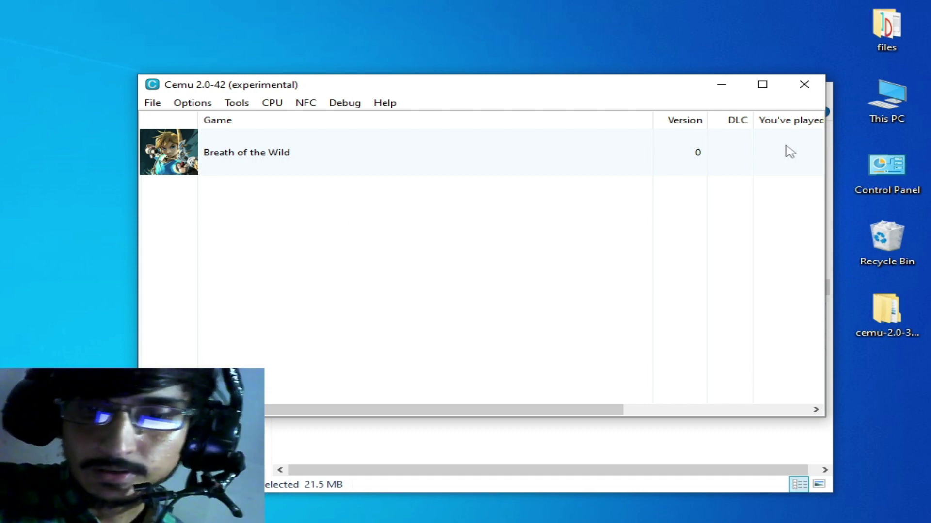
click(803, 85)
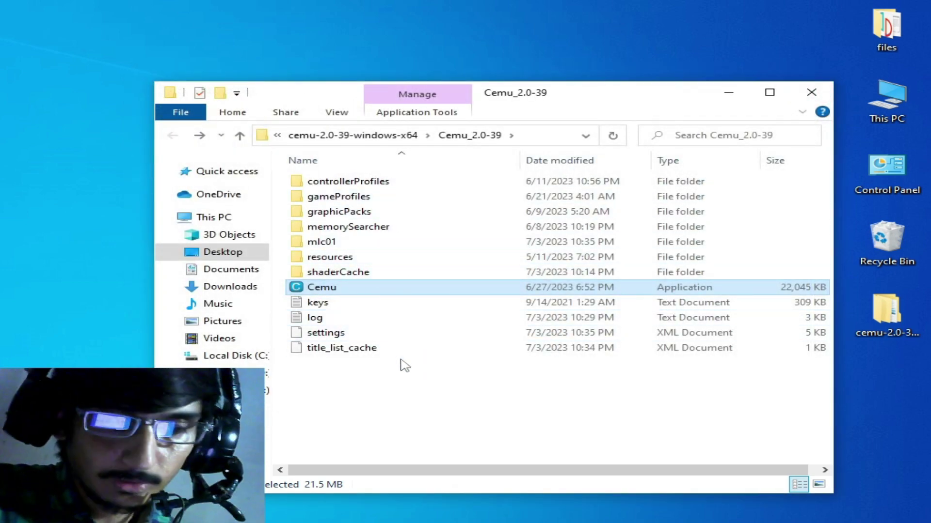
right_click(323, 338)
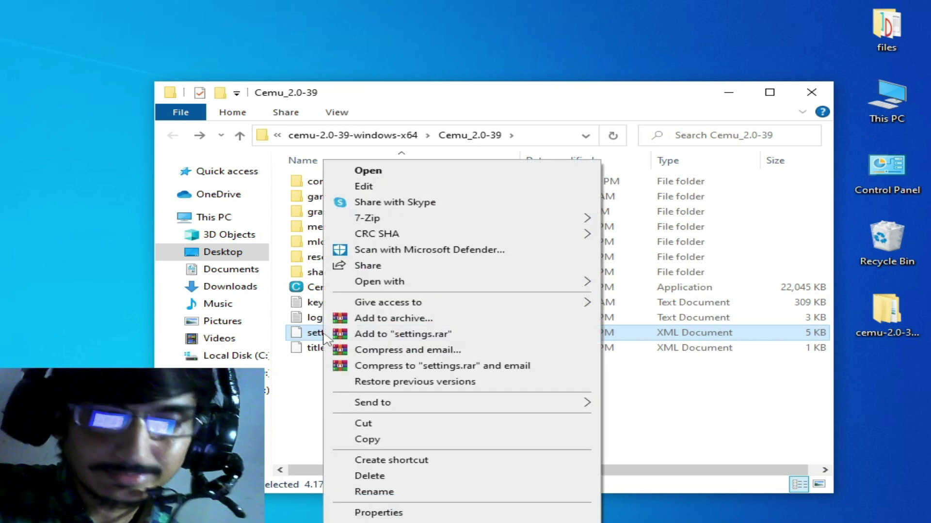
click(415, 479)
click(559, 330)
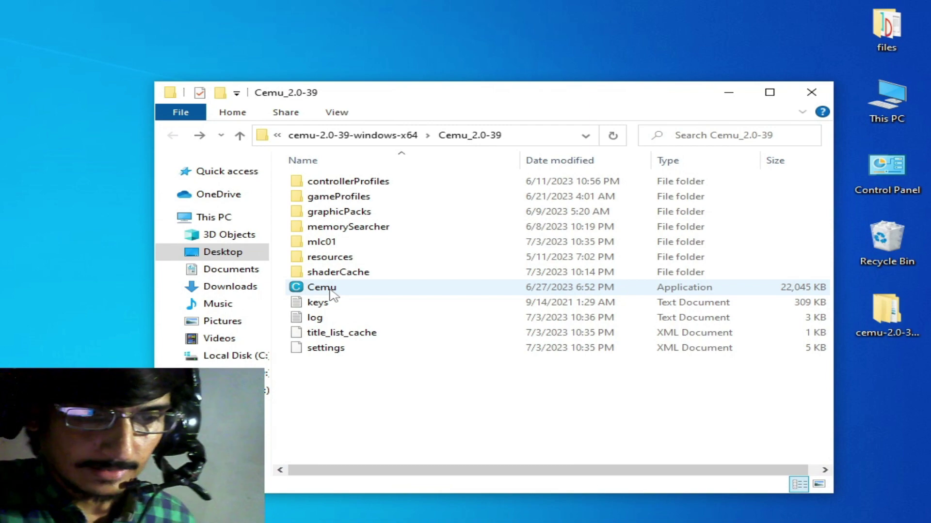
Relaunch Cemu and set its MLC path to Desktop\cemu-2.0-39-windows-x64\Cemu_2.0-39\mlc01.
double_click(329, 290)
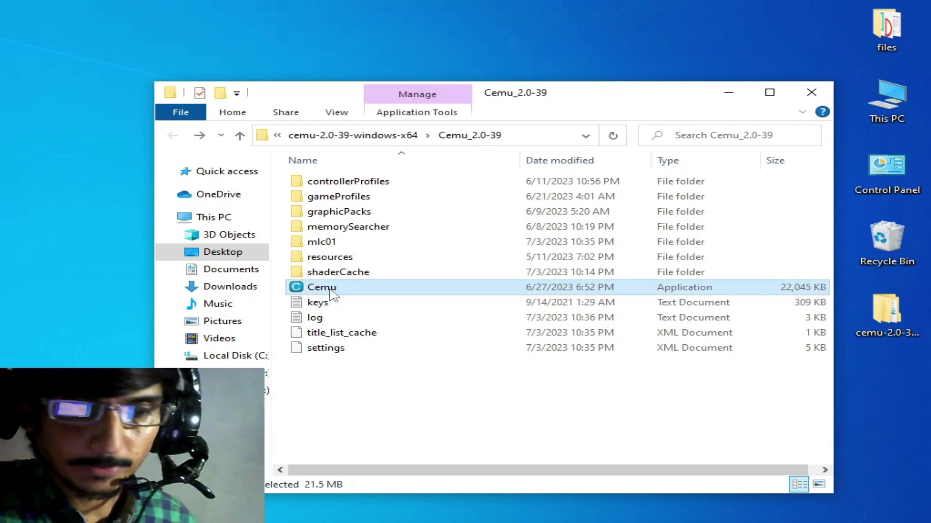
click(61, 64)
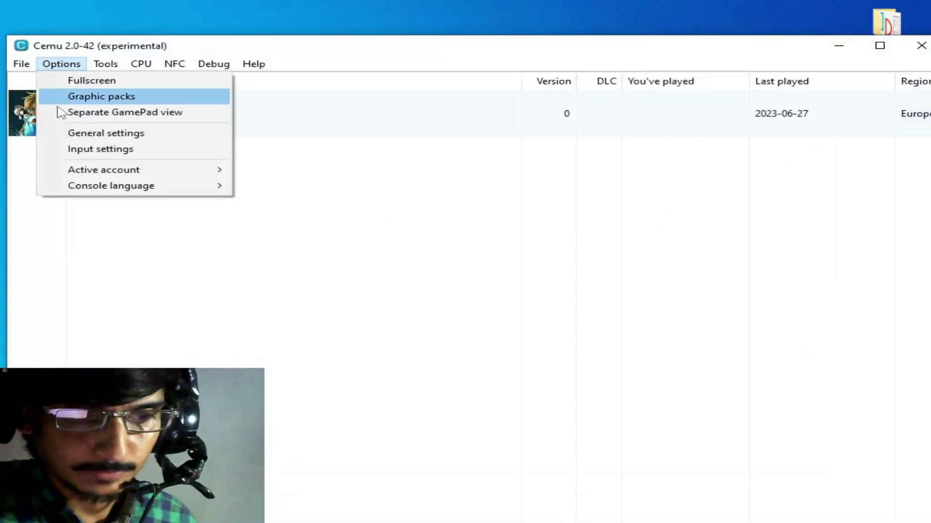
click(80, 133)
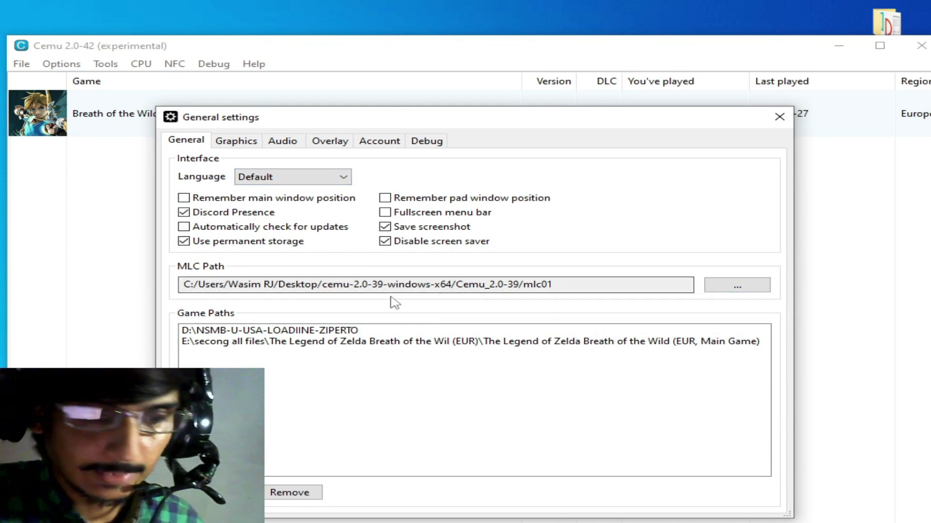
click(729, 286)
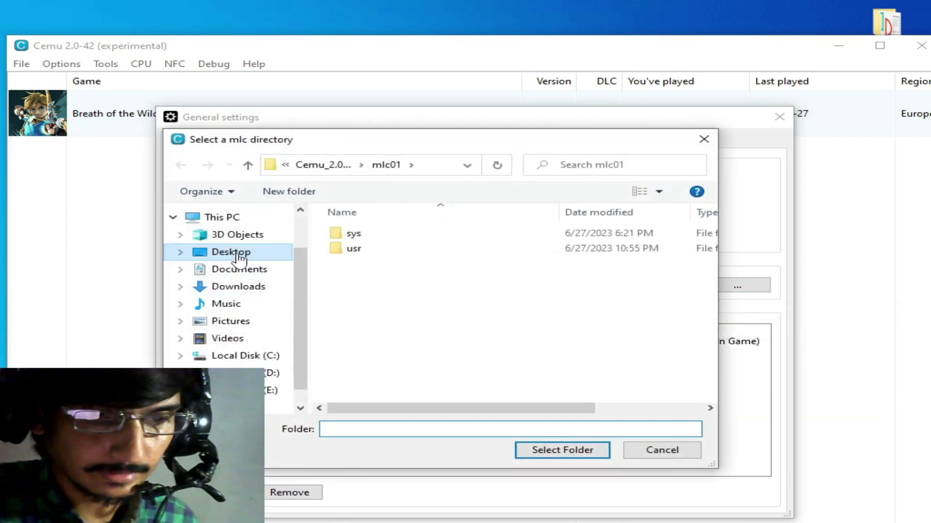
click(239, 255)
double_click(376, 265)
click(375, 240)
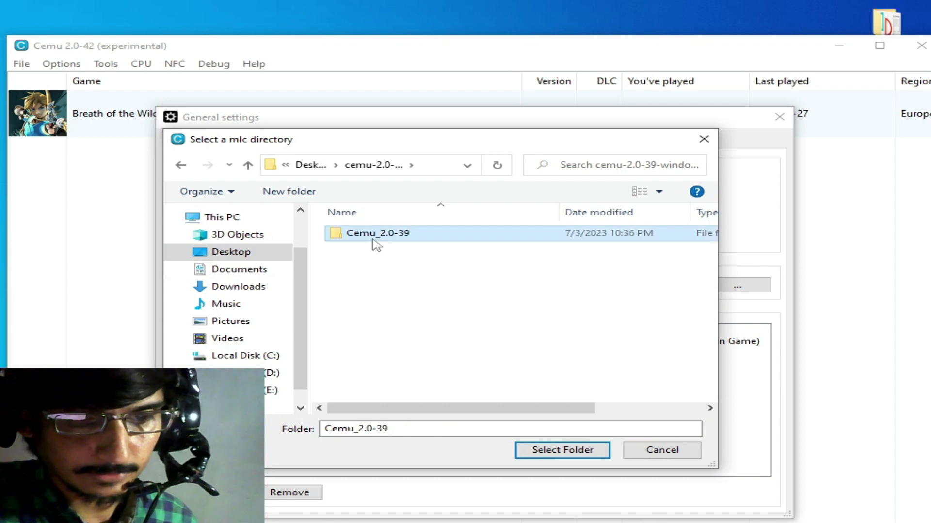
double_click(375, 237)
click(368, 293)
click(566, 451)
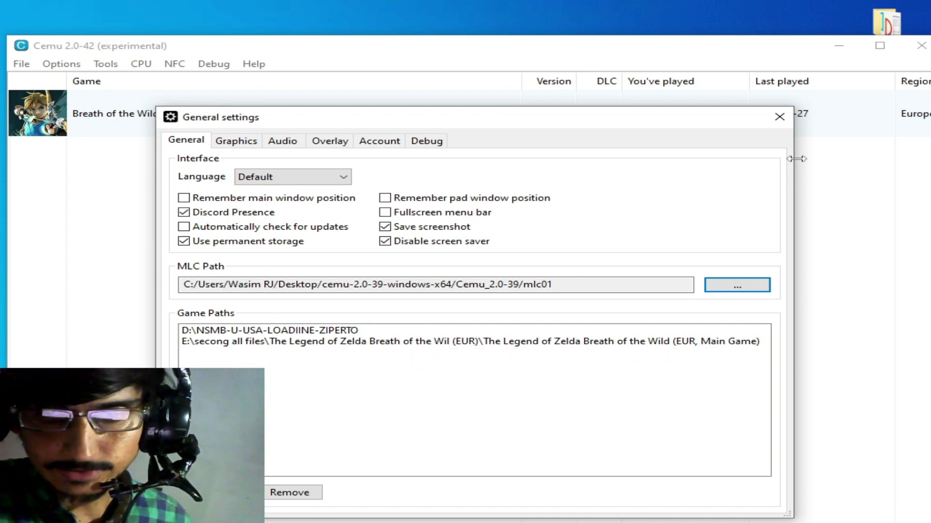
click(779, 117)
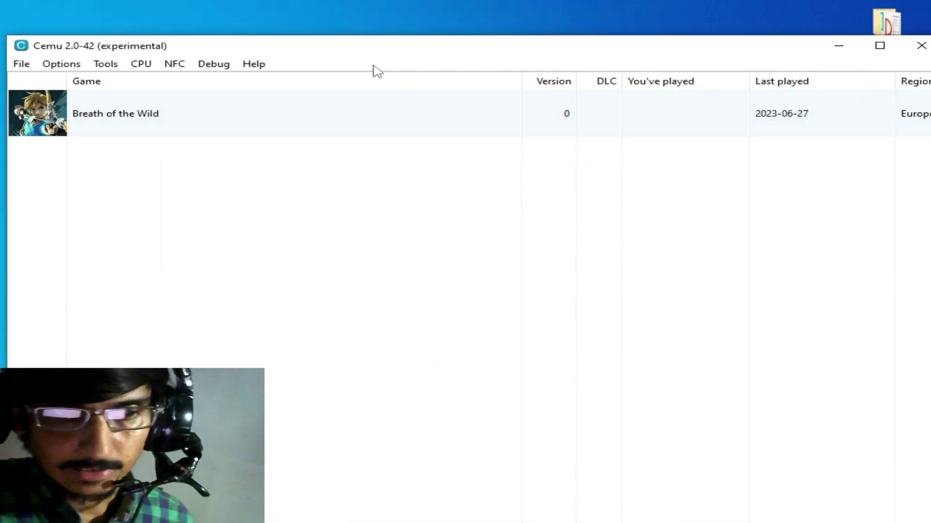
Close Cemu and delete the shaderCache folder from Cemu_2.0-39.
click(920, 45)
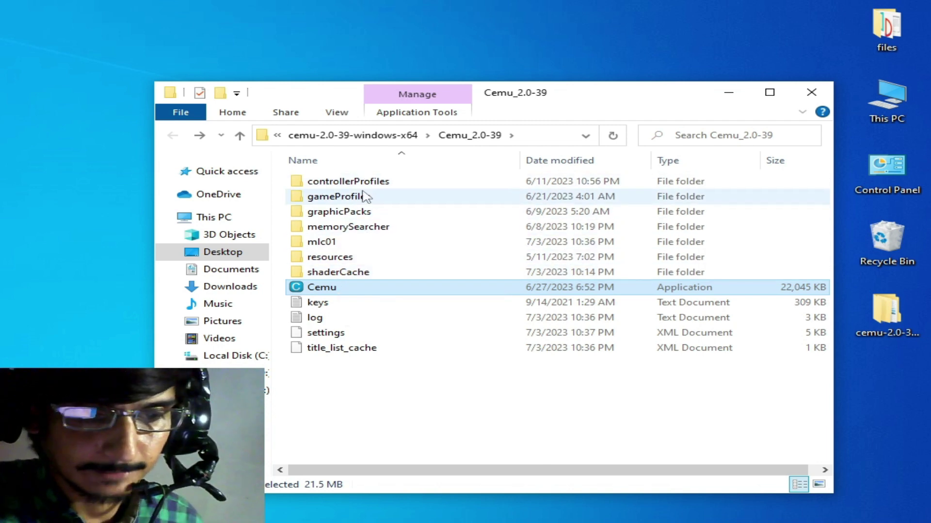
click(340, 275)
right_click(341, 276)
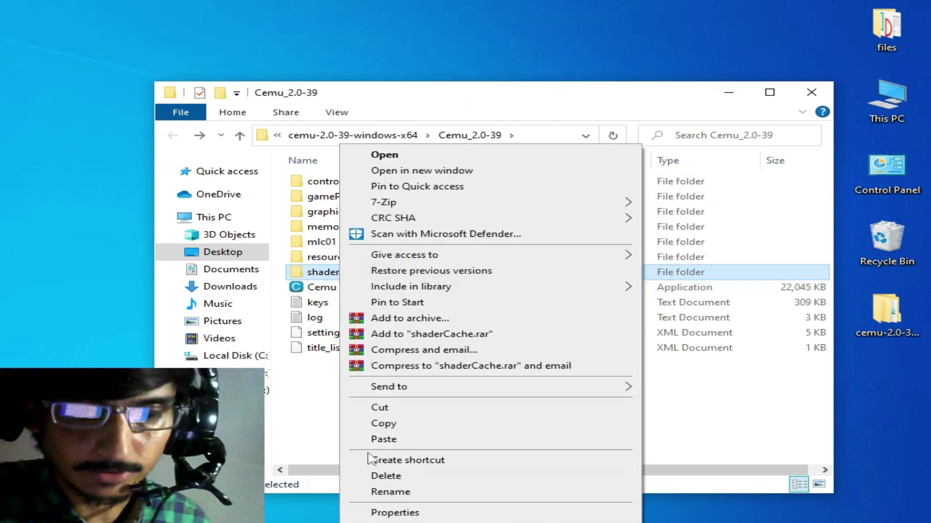
click(386, 475)
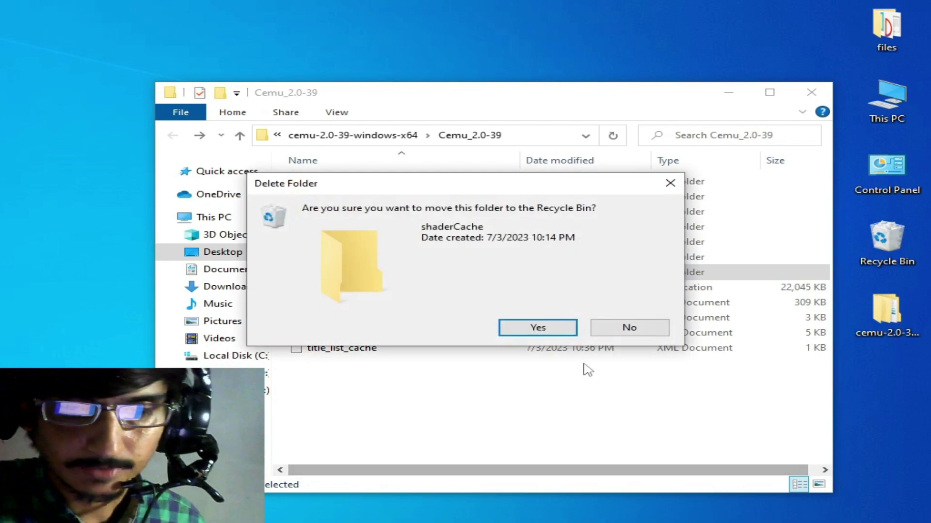
click(533, 330)
click(324, 275)
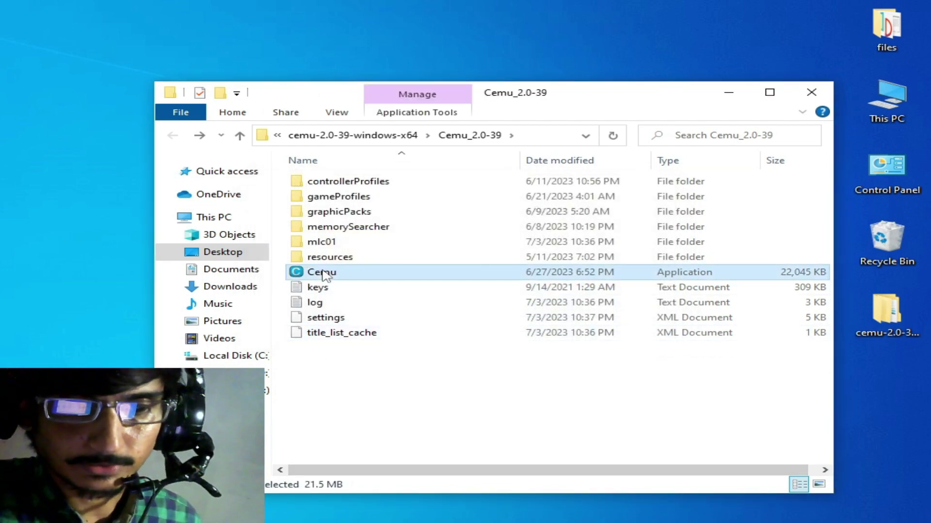
Relaunch Cemu to confirm the mlc01 MLC path, then close Cemu and Explorer.
double_click(322, 270)
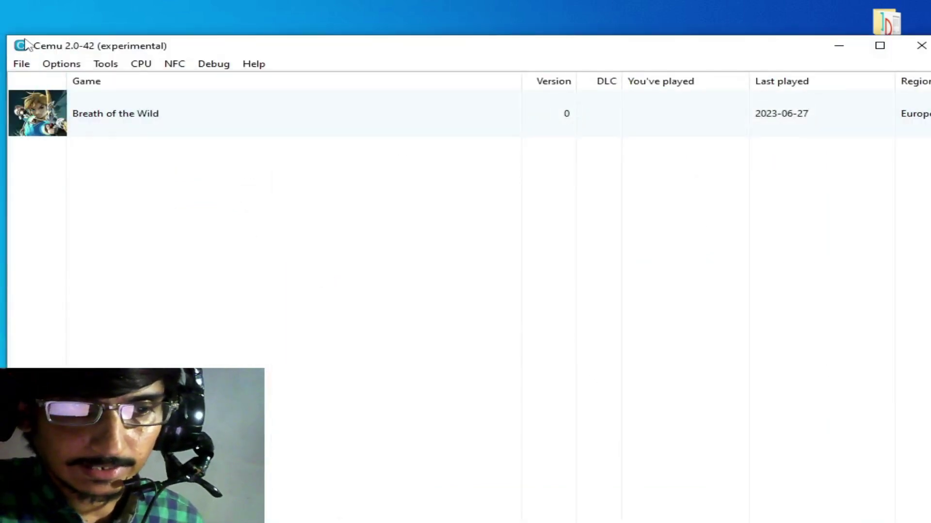
drag(5, 34, 276, 255)
drag(334, 275, 211, 82)
click(199, 92)
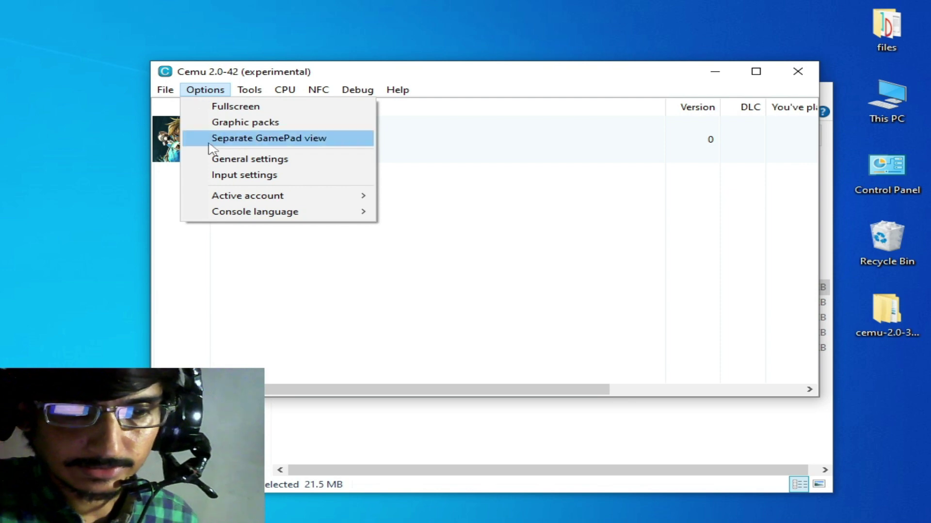
click(232, 161)
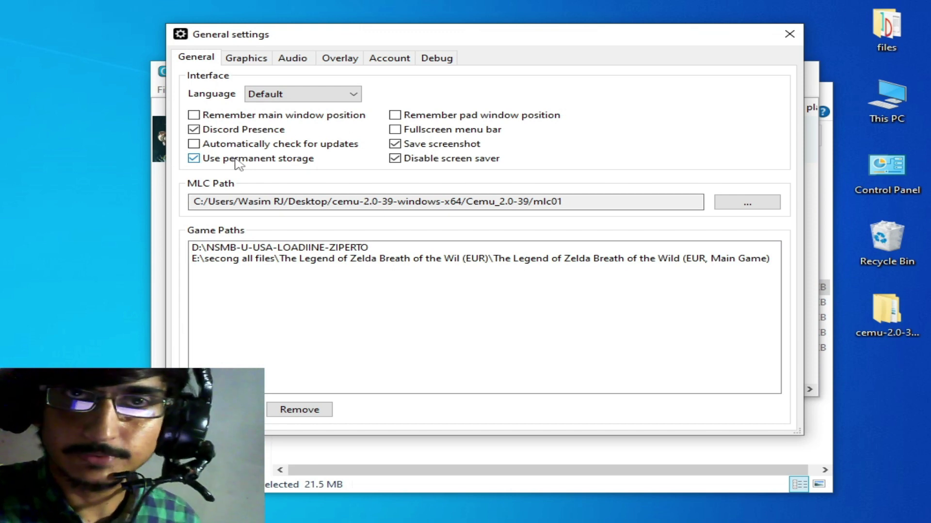
click(781, 41)
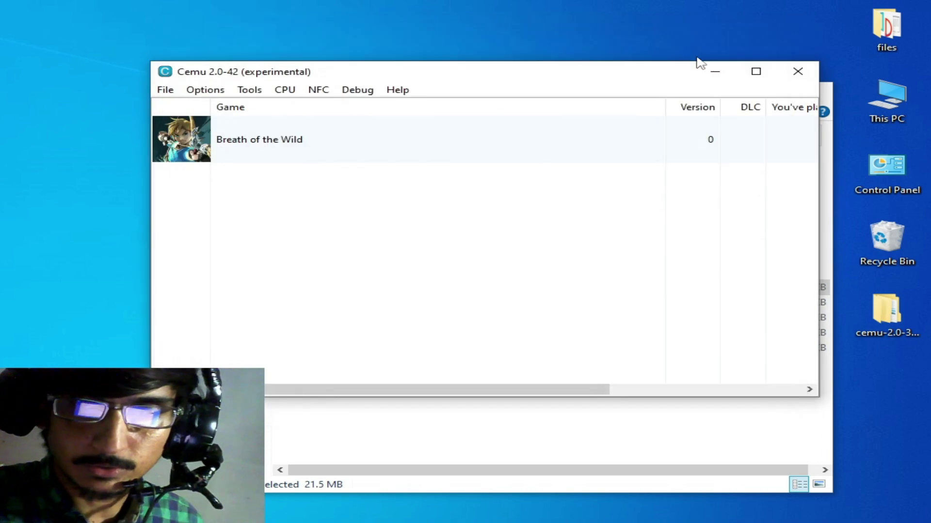
click(796, 71)
click(810, 97)
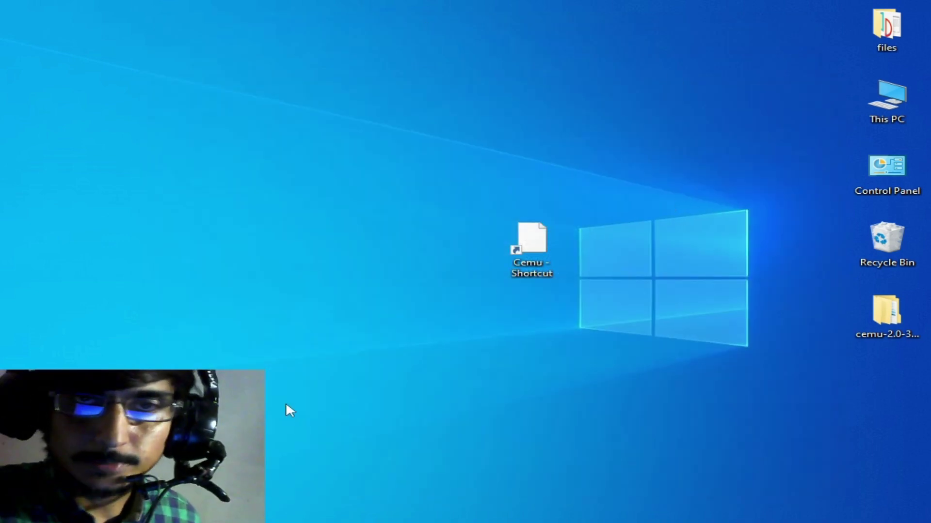
Check the NVIDIA GeForce GTX 750 driver in Device Manager: version 31.0.15.3168, dated 4/13/2023.
key(super+s)
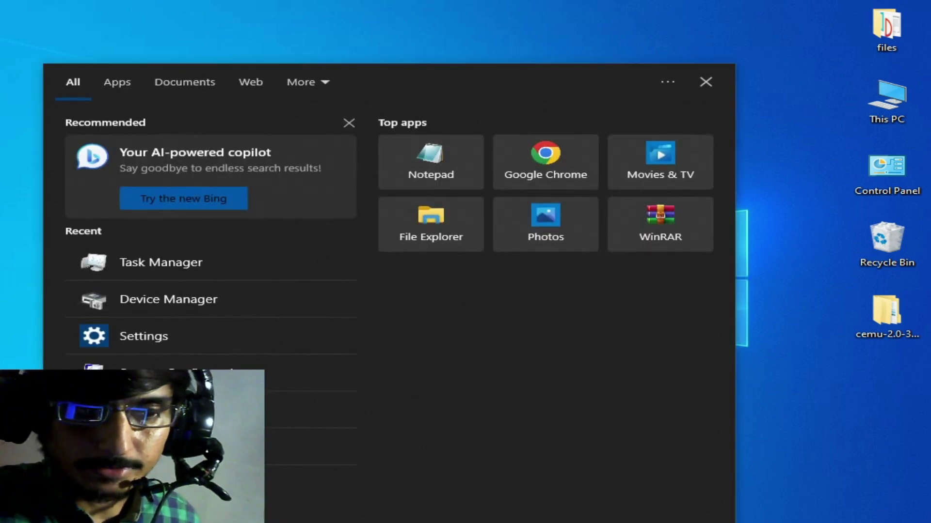
click(161, 306)
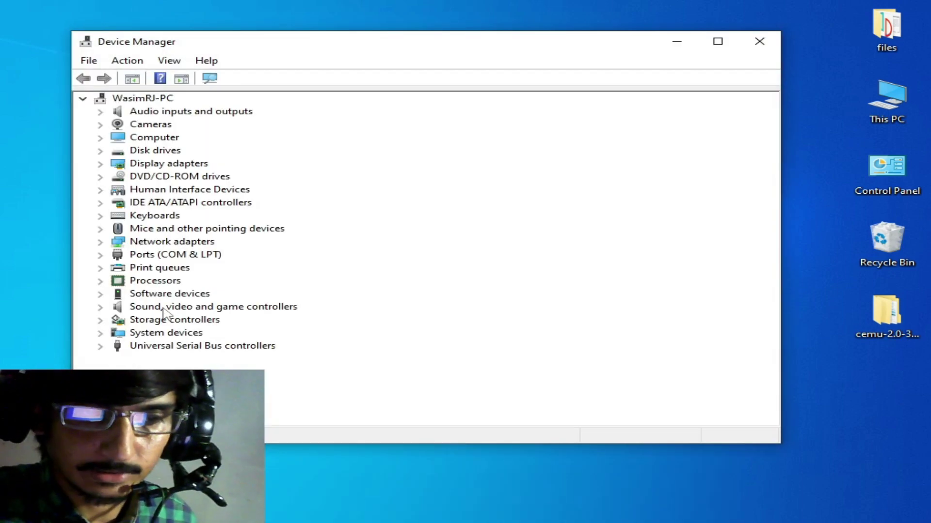
click(100, 164)
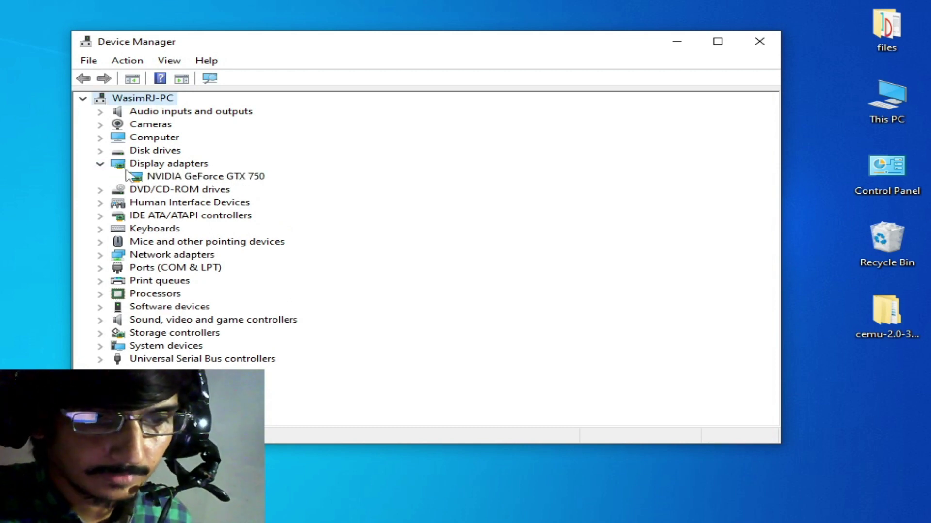
right_click(179, 179)
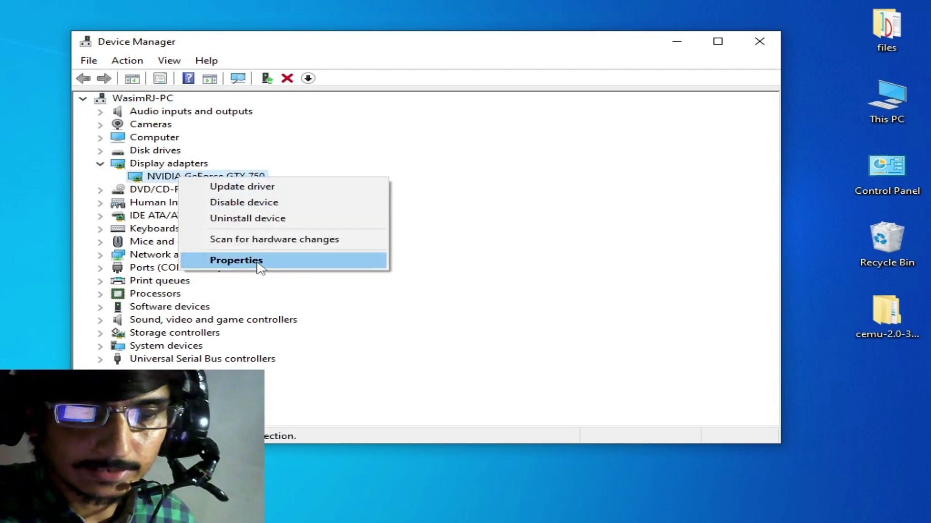
click(253, 262)
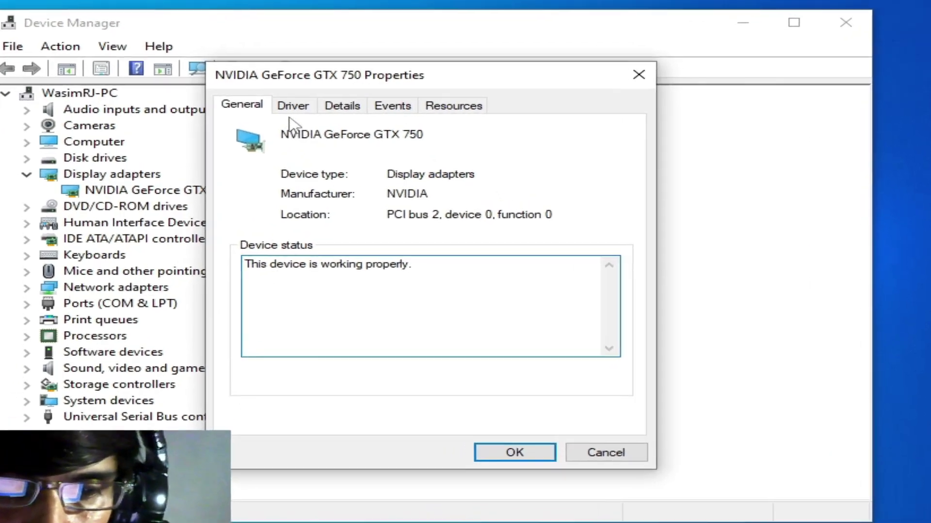
click(314, 107)
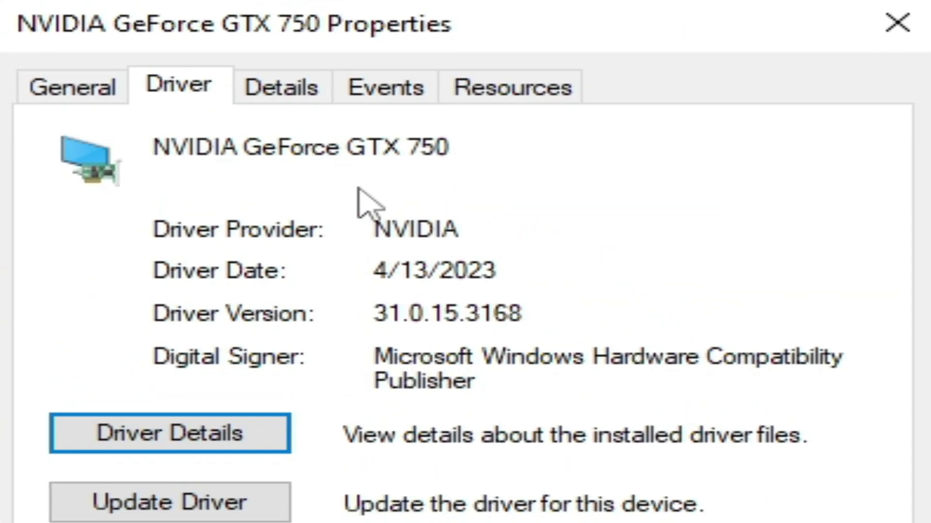